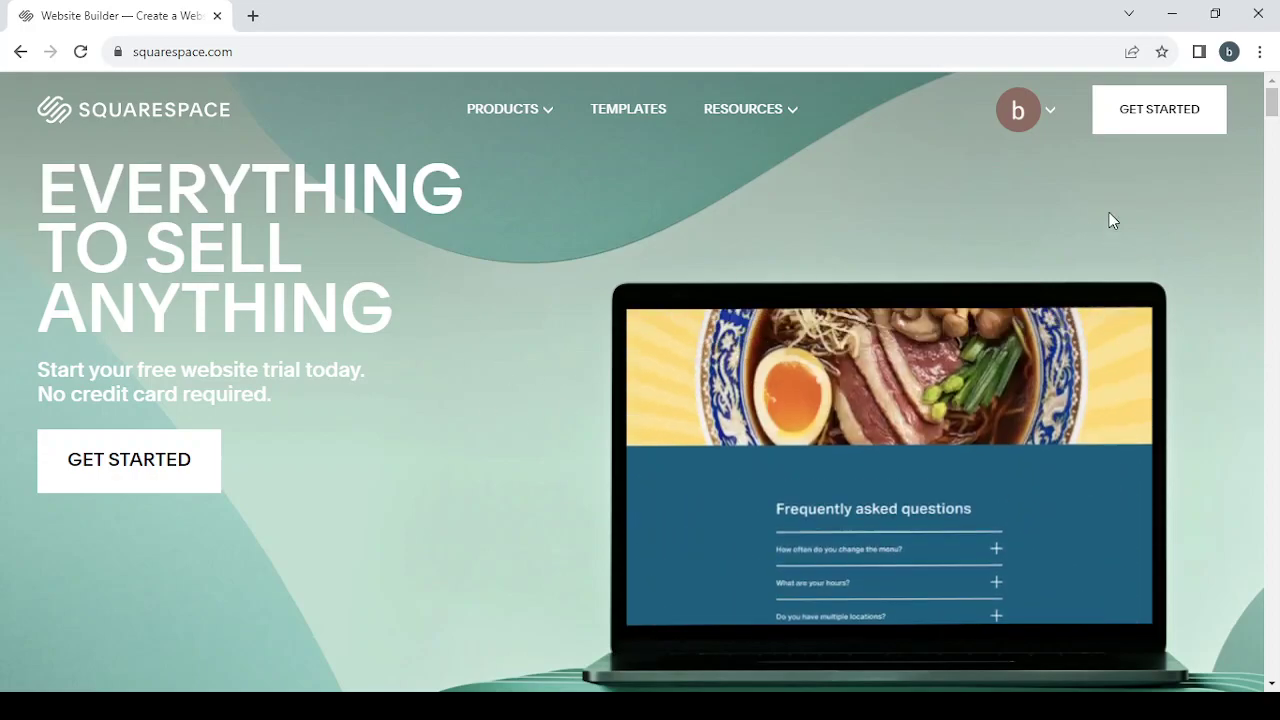
Open the website templates and filter them by the Online Store type and the Home & Decor topic
click(1190, 112)
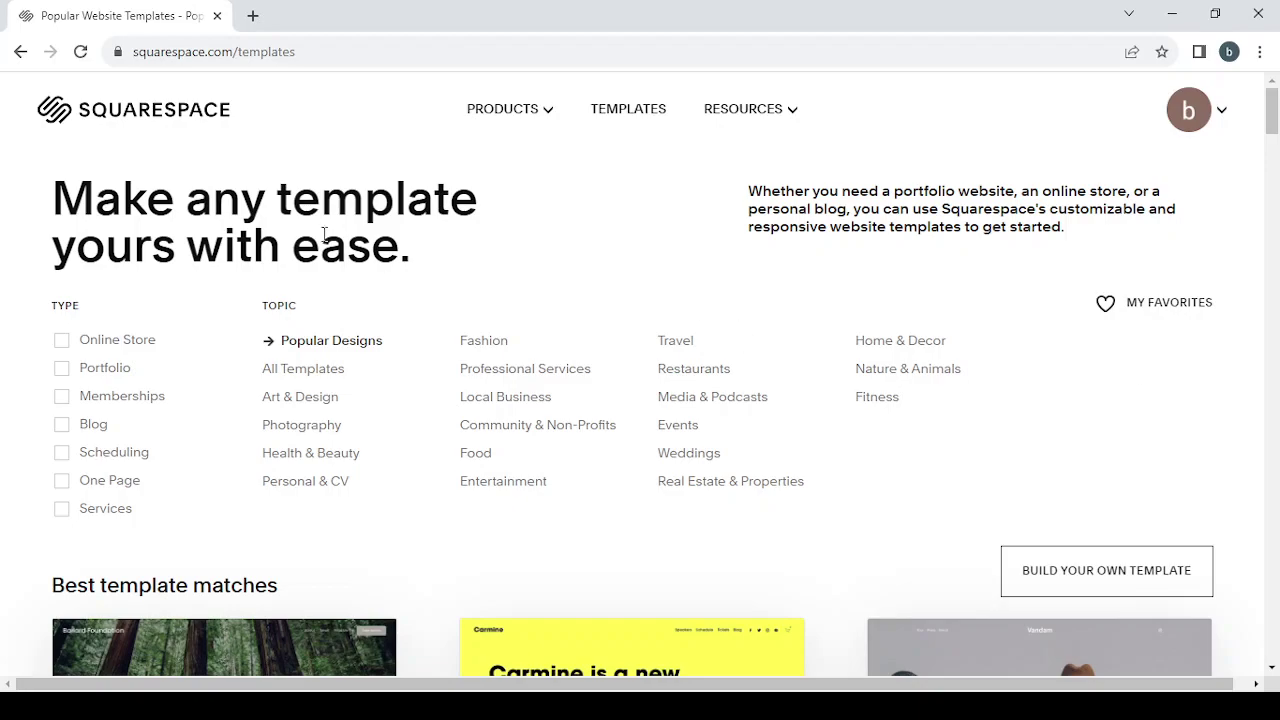
click(62, 346)
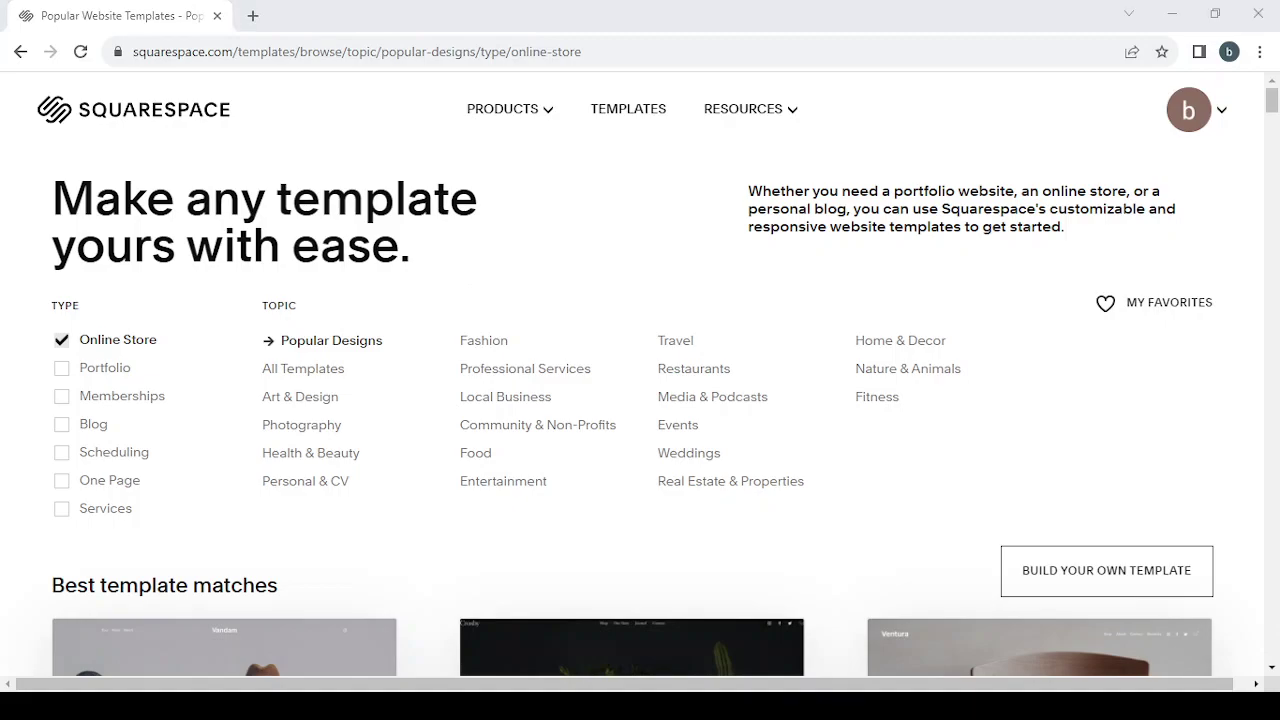
click(1106, 172)
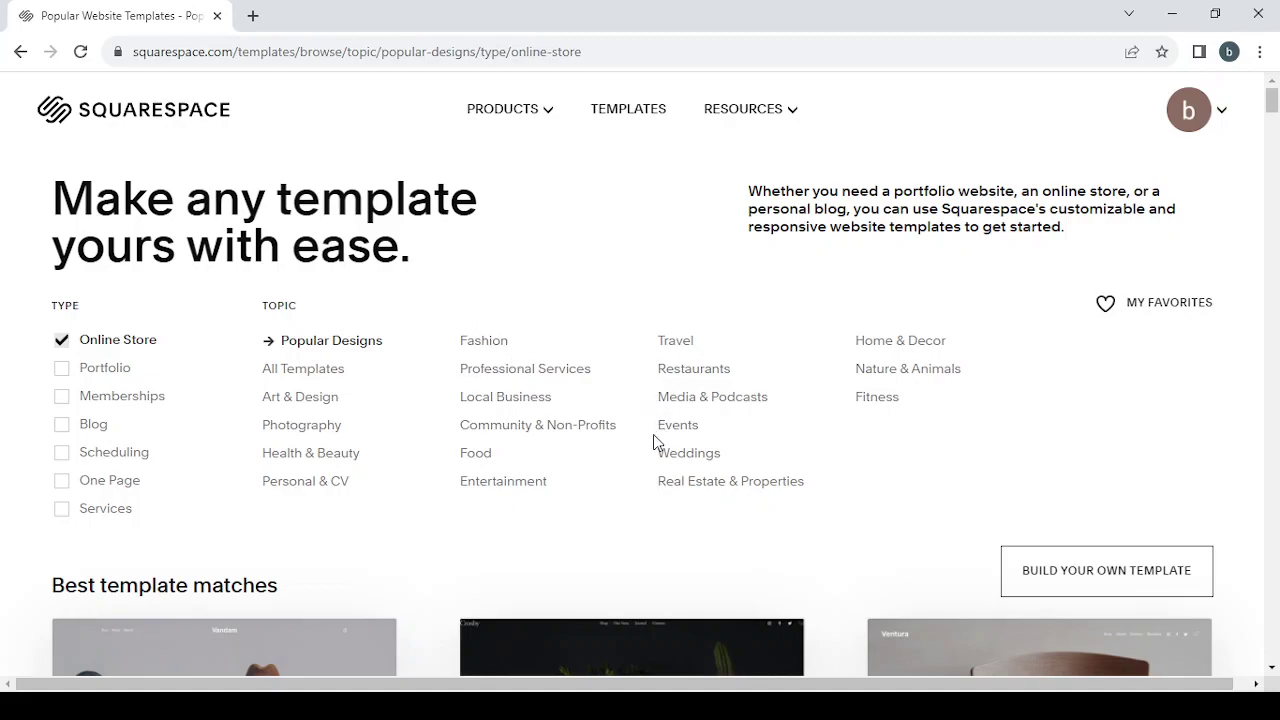
click(884, 348)
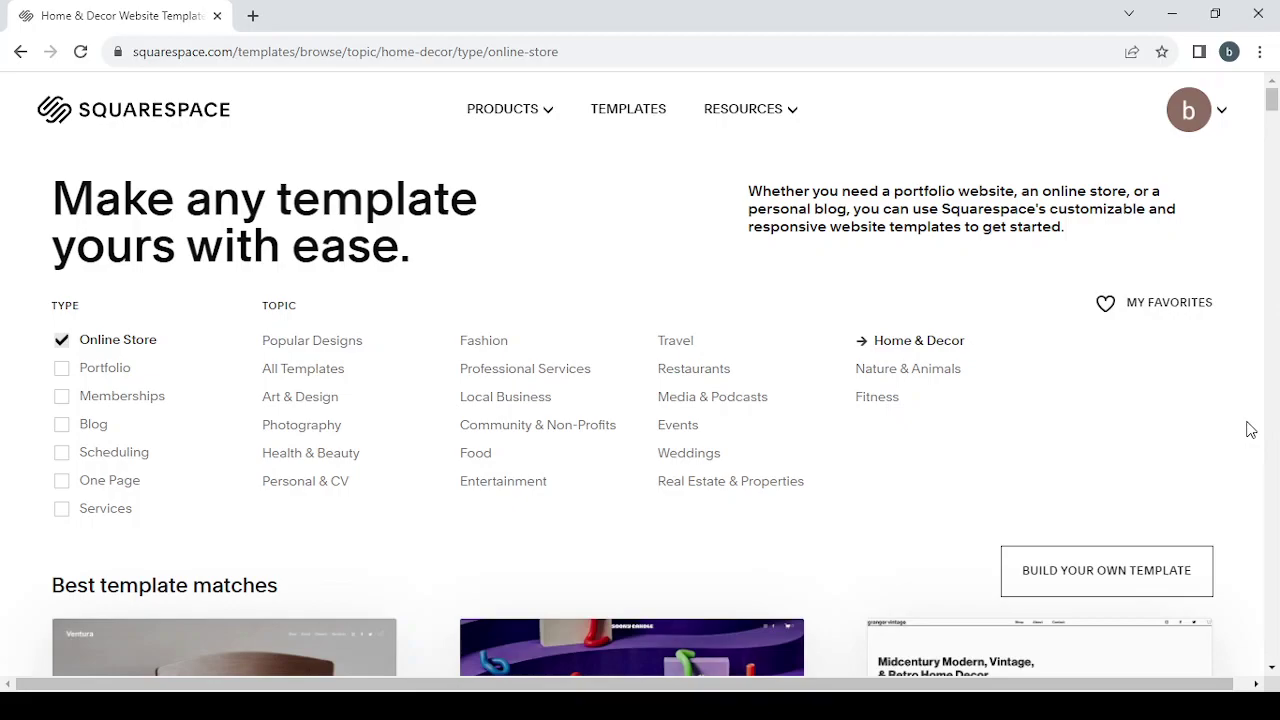
Look through the Home & Decor online store templates, from the best matches to the Camdez design
scroll(1250, 430, down, 3)
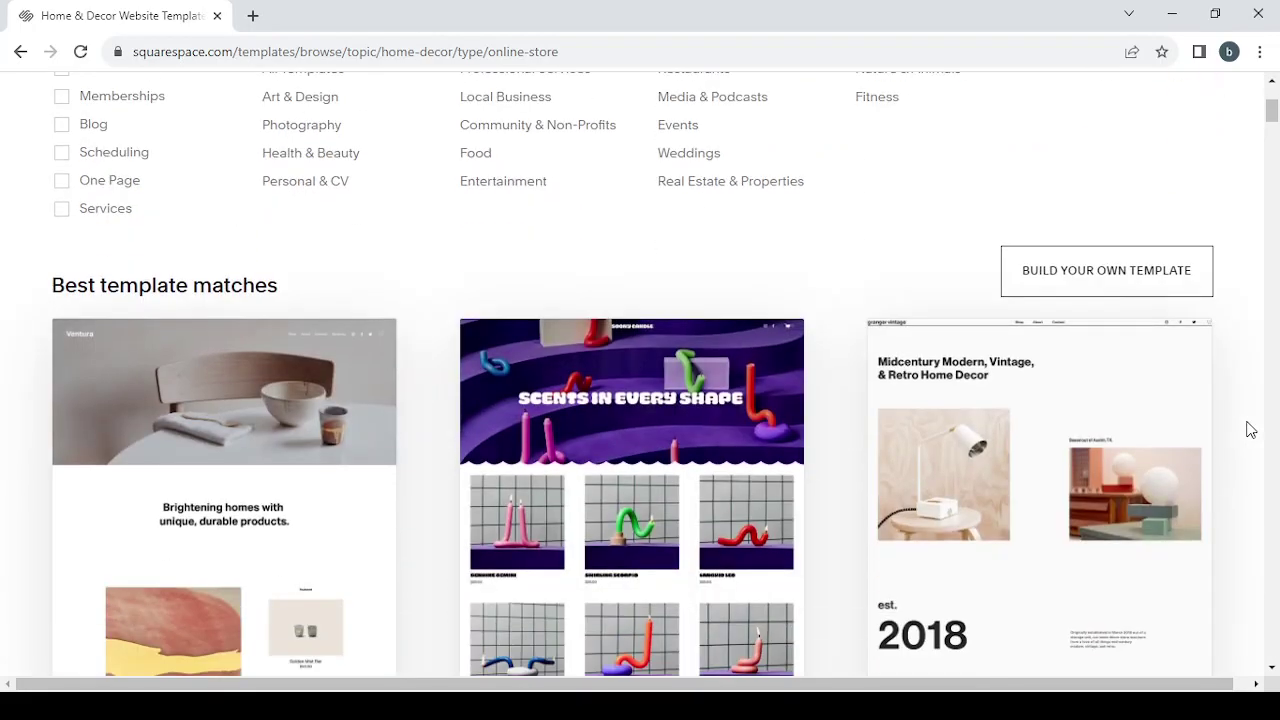
scroll(1250, 430, right, 1)
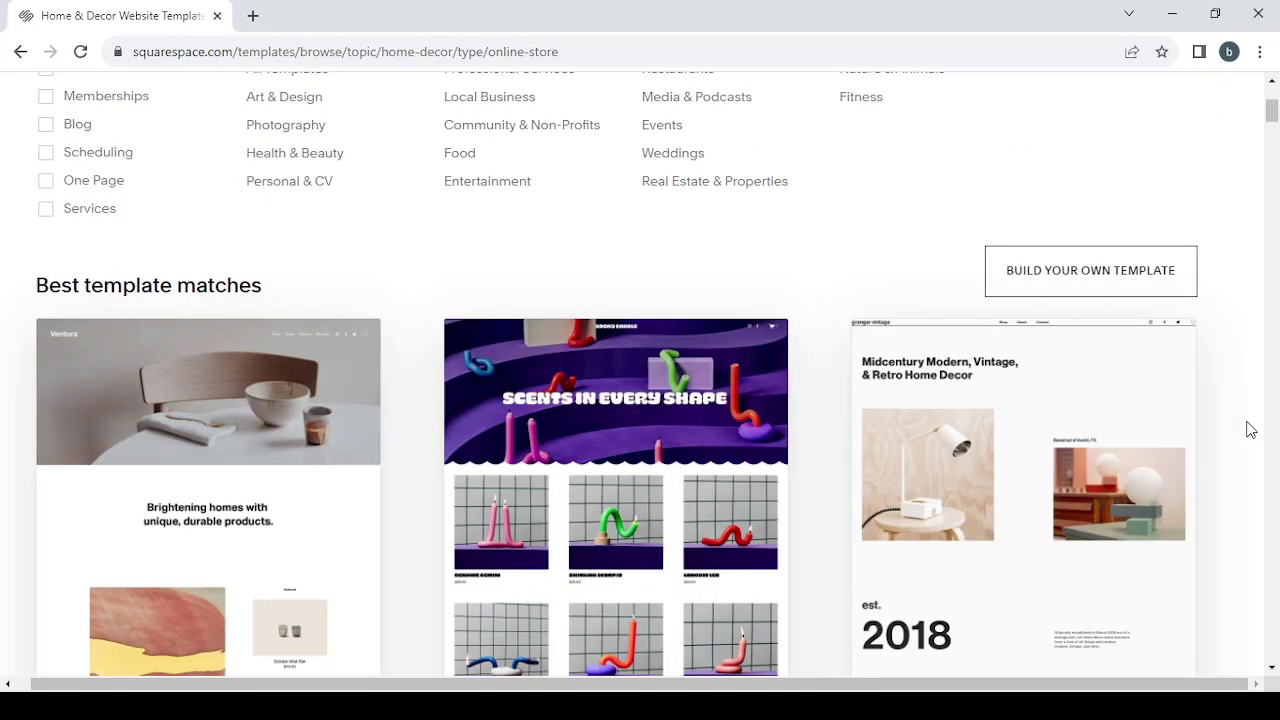
scroll(1250, 430, down, 3)
mouse_move(1071, 258)
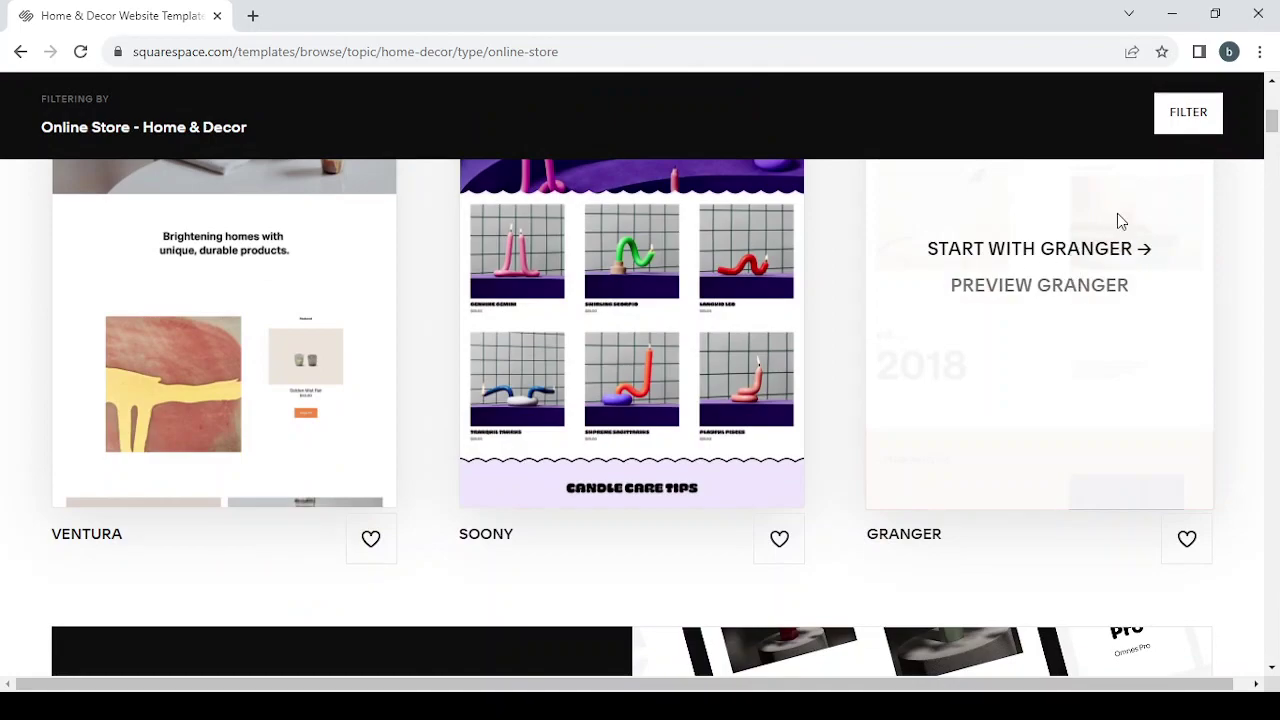
scroll(1120, 220, up, 1)
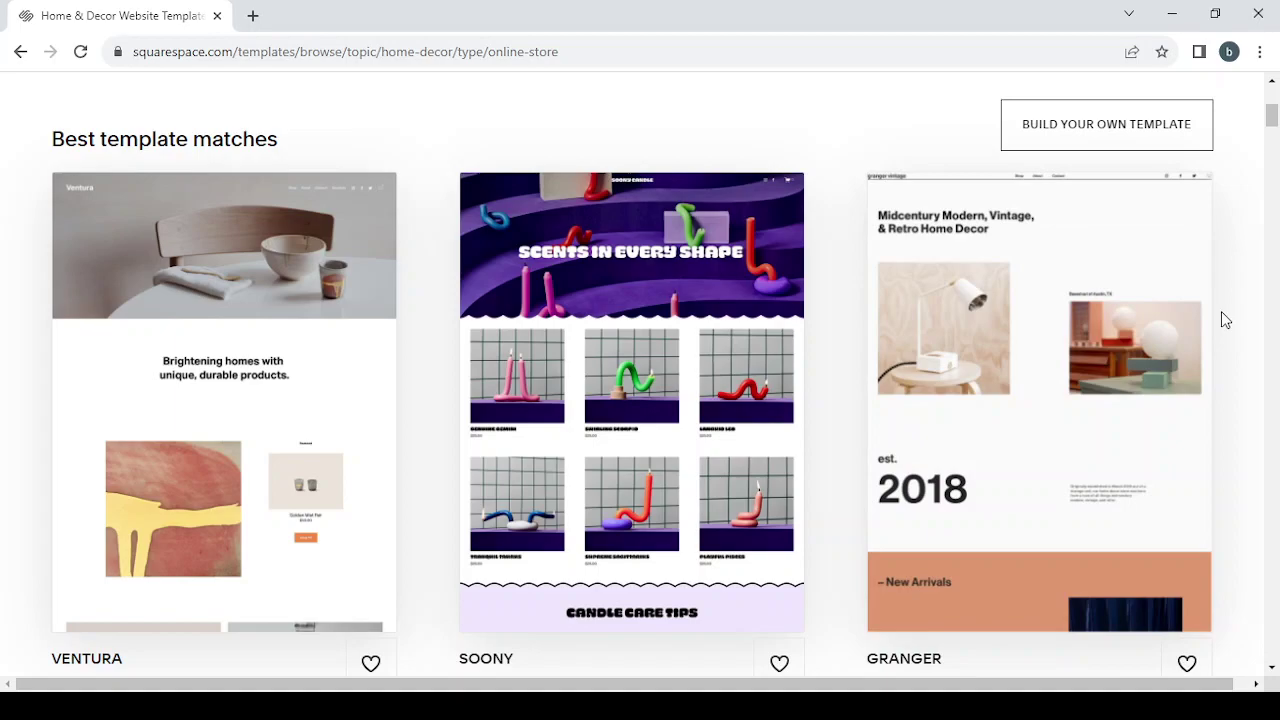
scroll(1221, 311, down, 6)
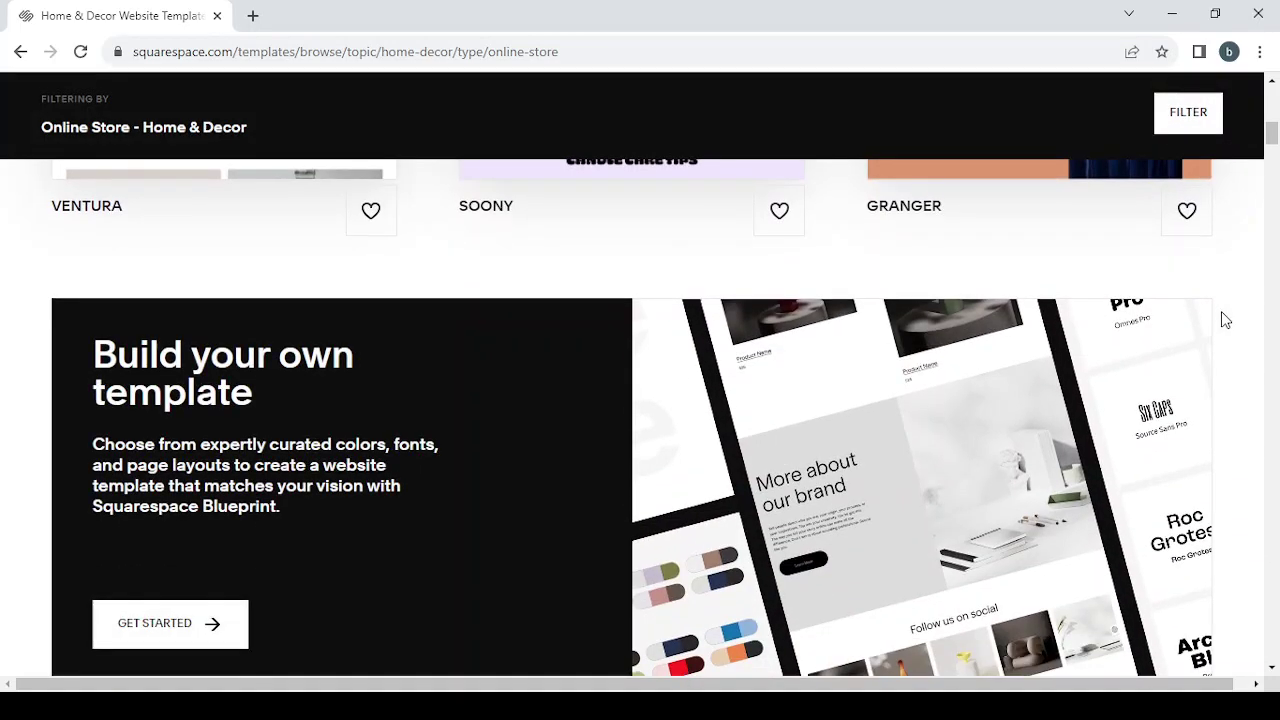
scroll(1224, 318, up, 2)
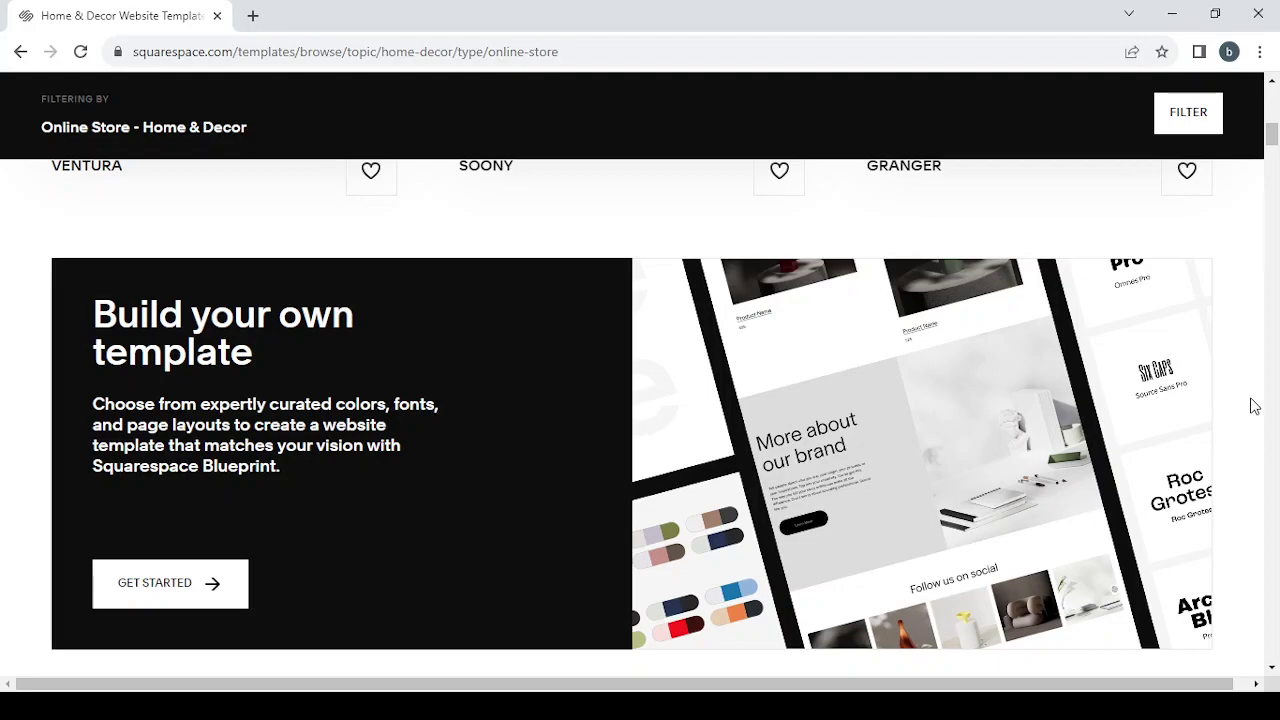
scroll(1254, 405, down, 6)
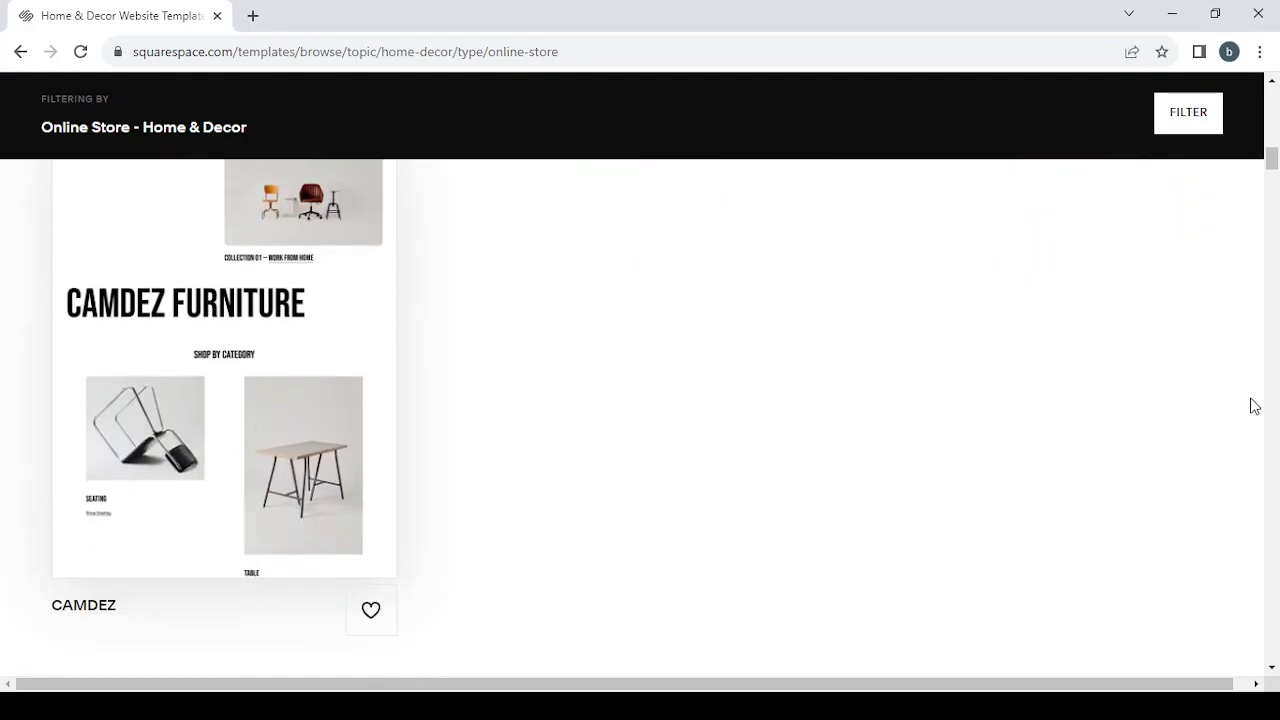
scroll(1250, 404, down, 2)
scroll(1250, 404, up, 3)
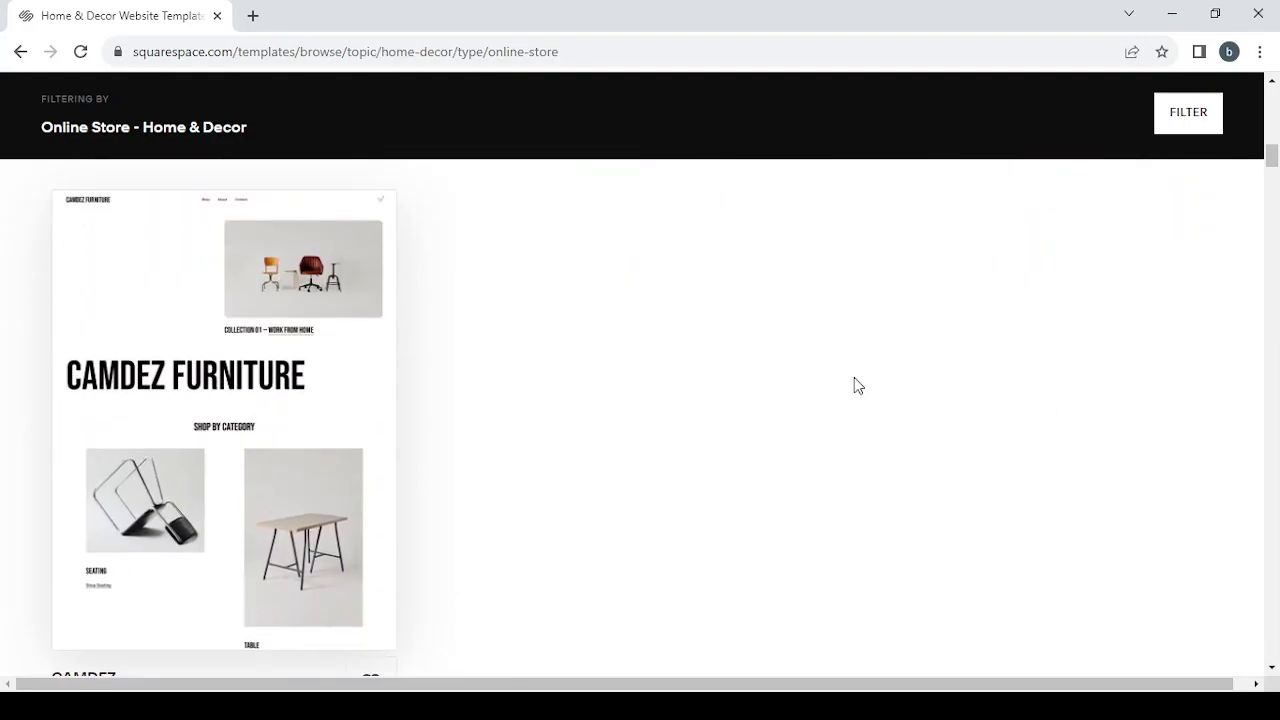
Preview the Camdez template, examine its full demo site from header to footer, and close the demo
mouse_move(259, 400)
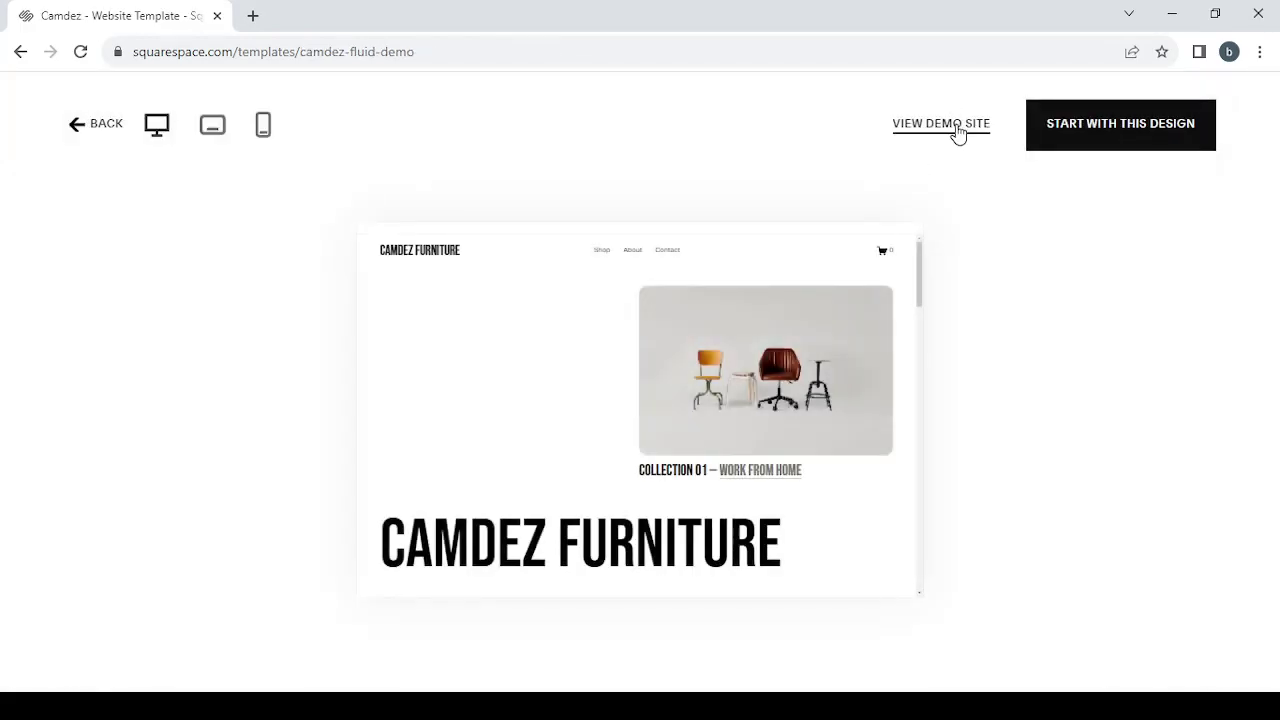
click(957, 126)
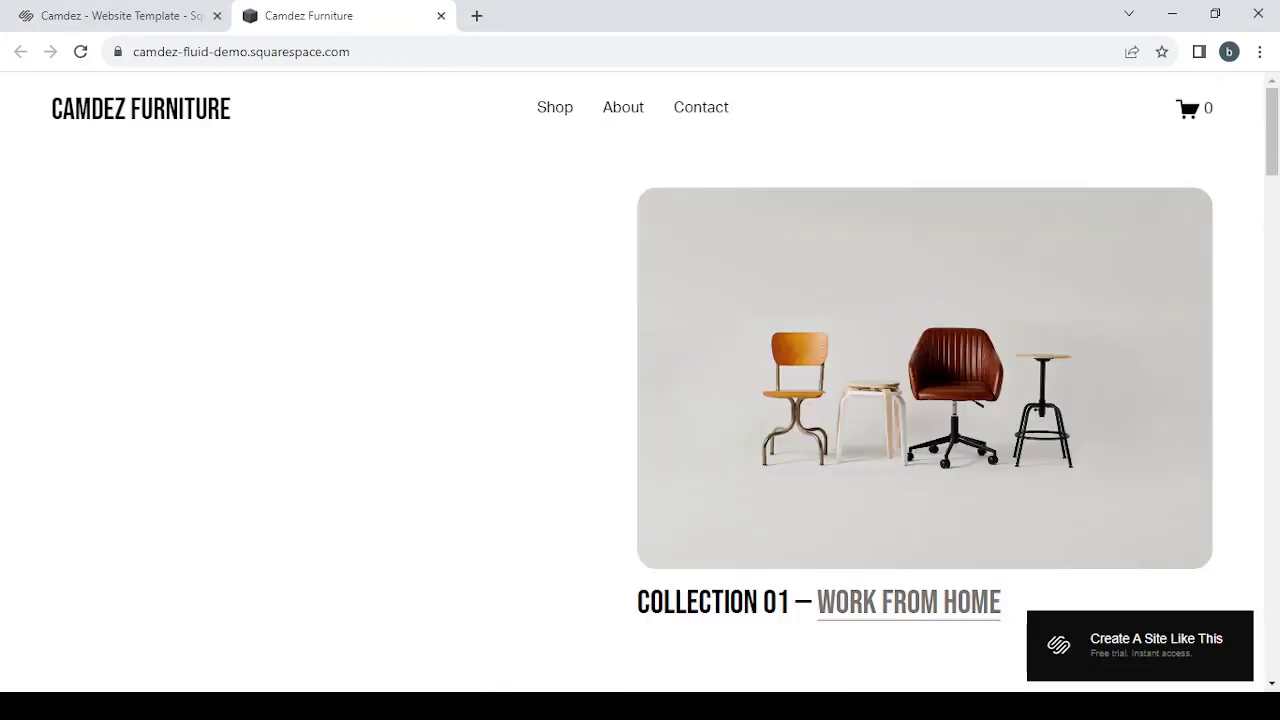
scroll(672, 507, down, 13)
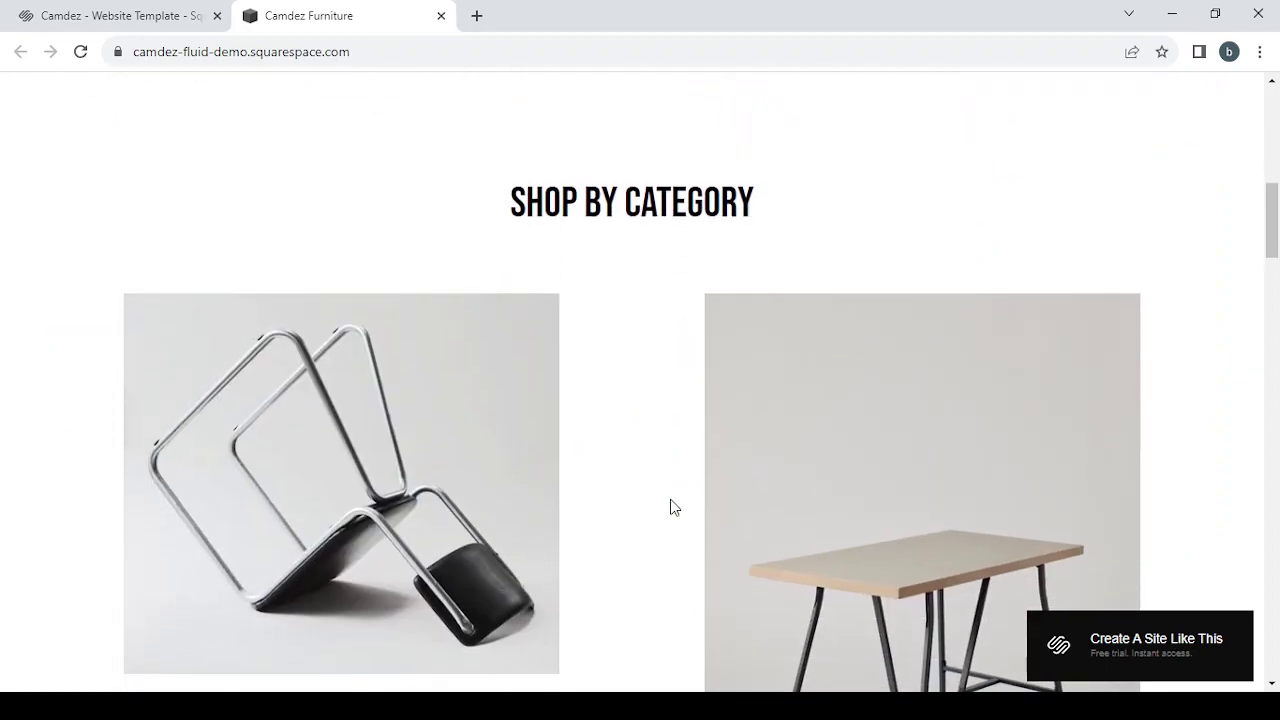
scroll(670, 500, down, 12)
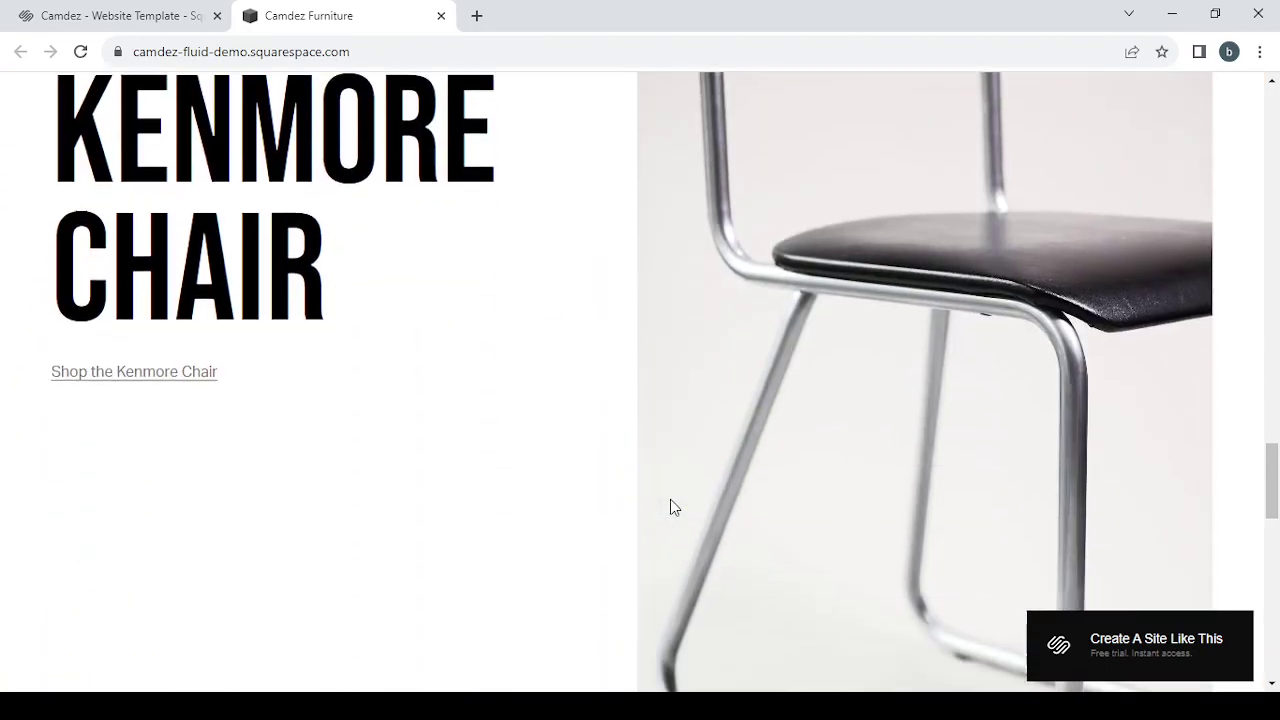
scroll(670, 507, down, 10)
scroll(670, 507, up, 15)
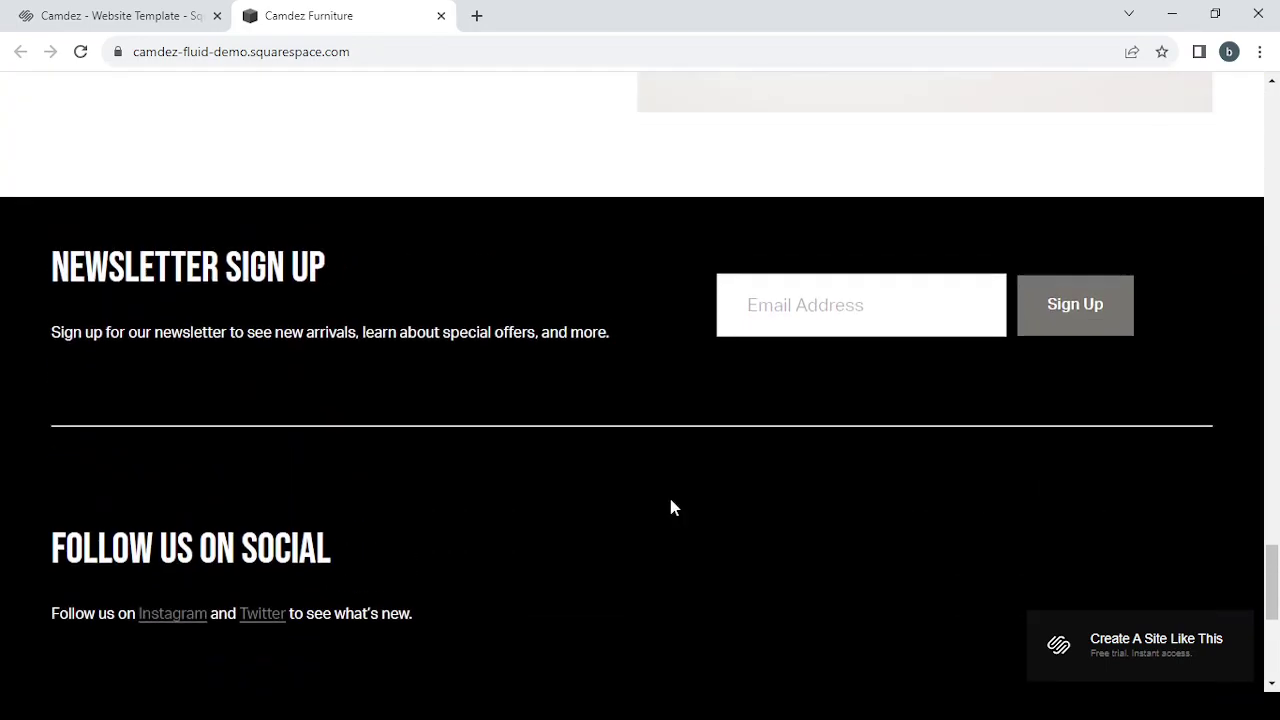
scroll(670, 507, up, 12)
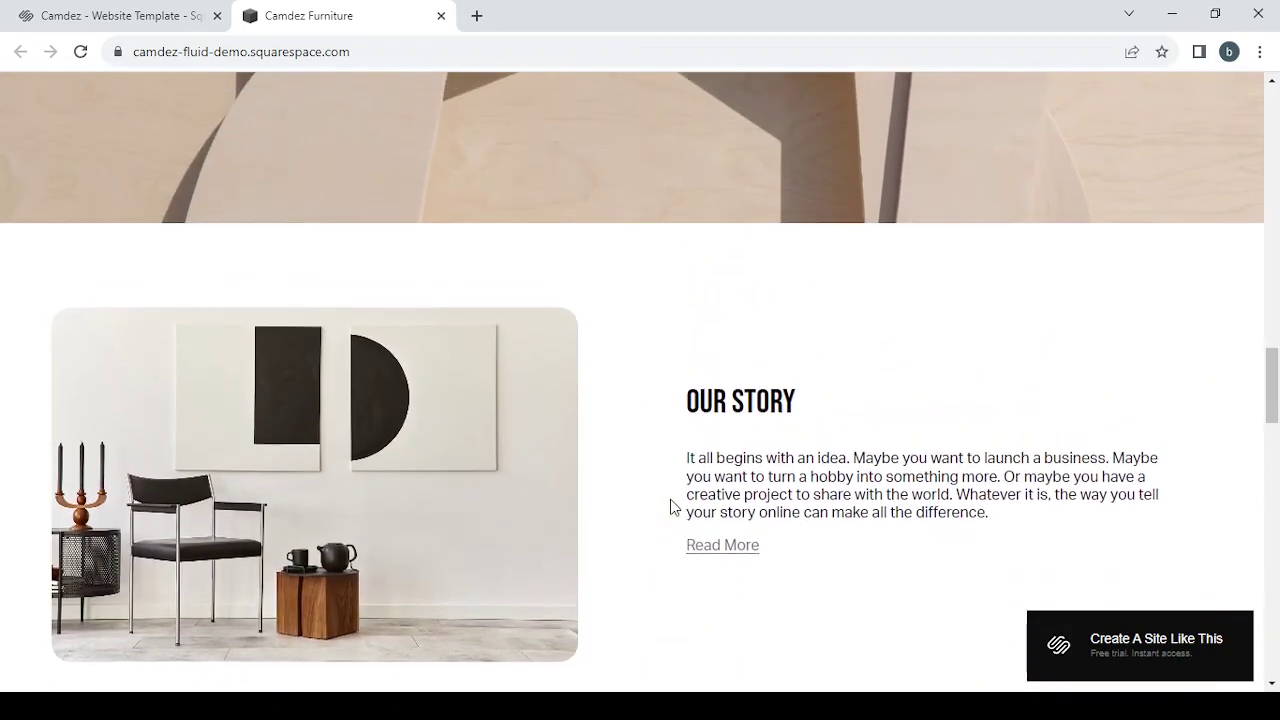
scroll(672, 507, up, 10)
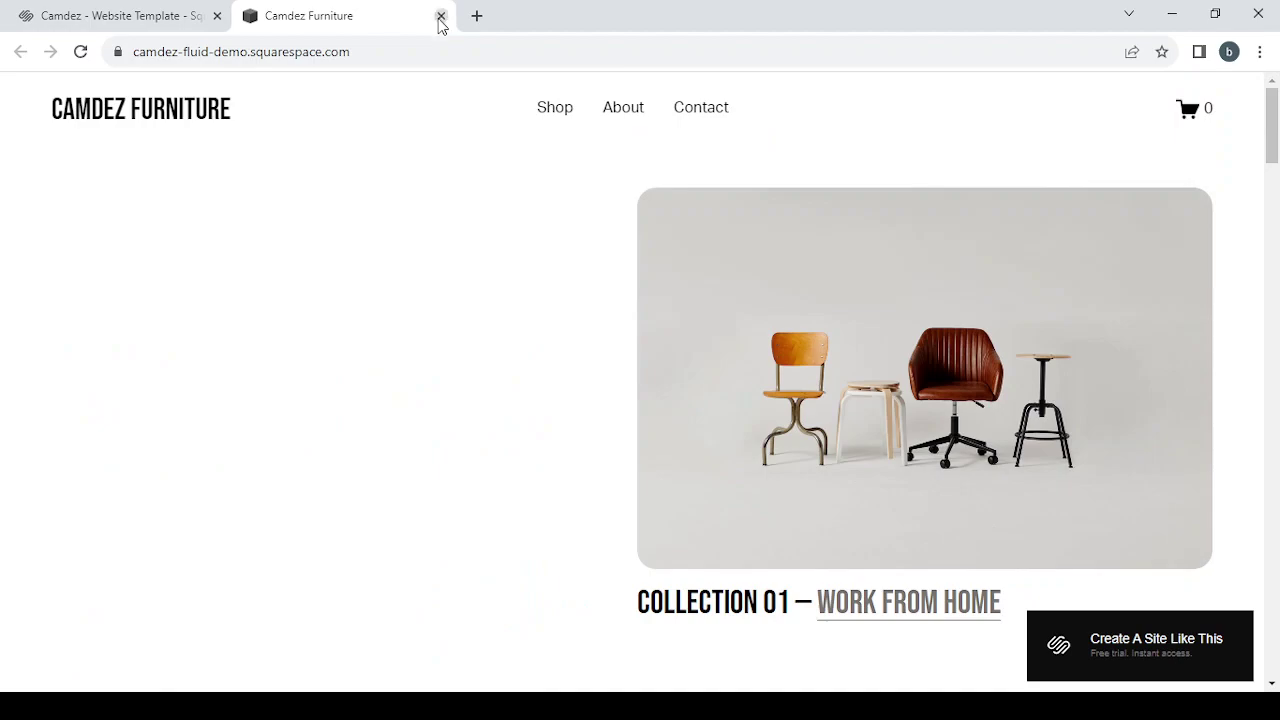
click(438, 16)
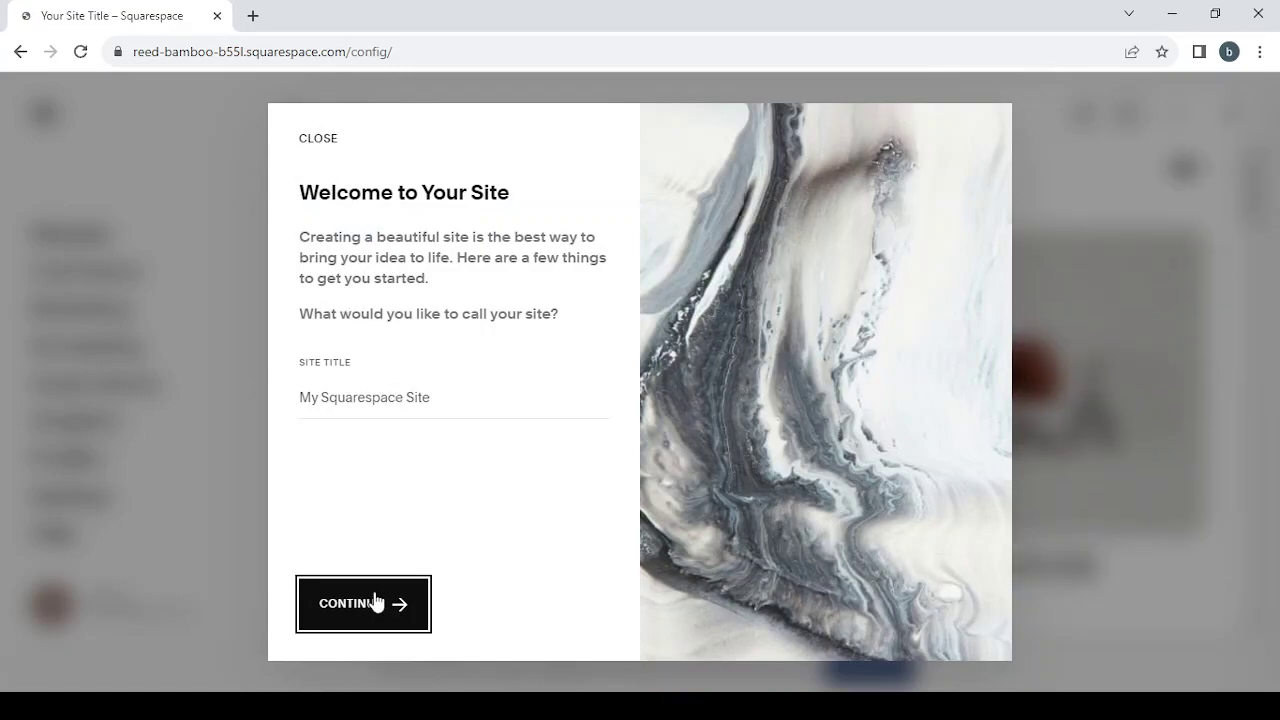
Title the new site "Green Cleaning and Home Maintenance Products" and close the welcome guide
click(455, 395)
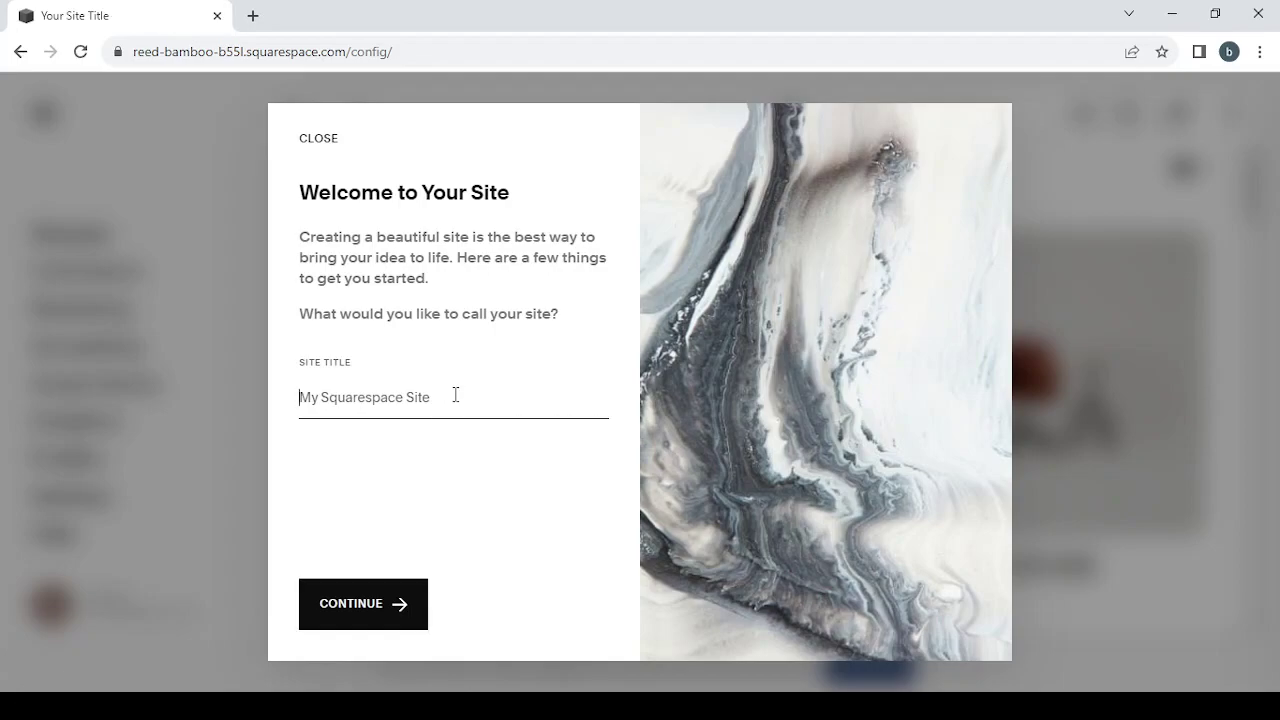
text(Green Cleaning and Home Maintenance Products)
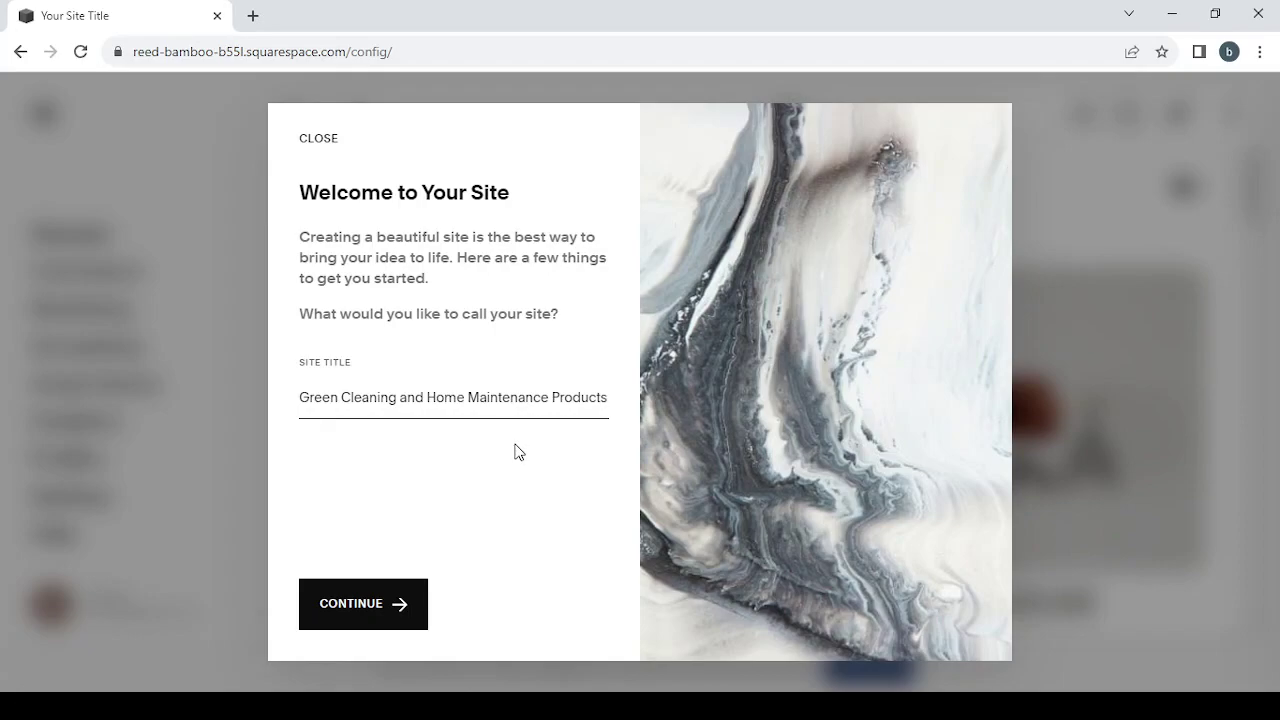
click(395, 609)
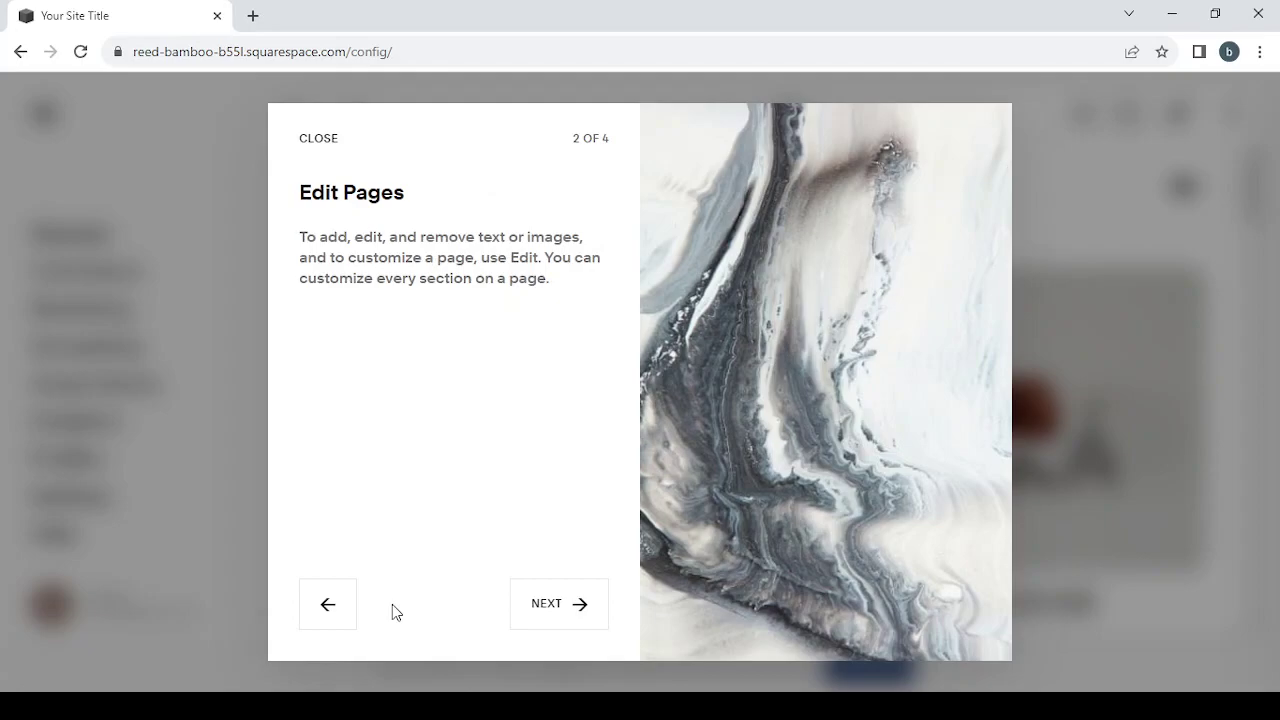
click(325, 145)
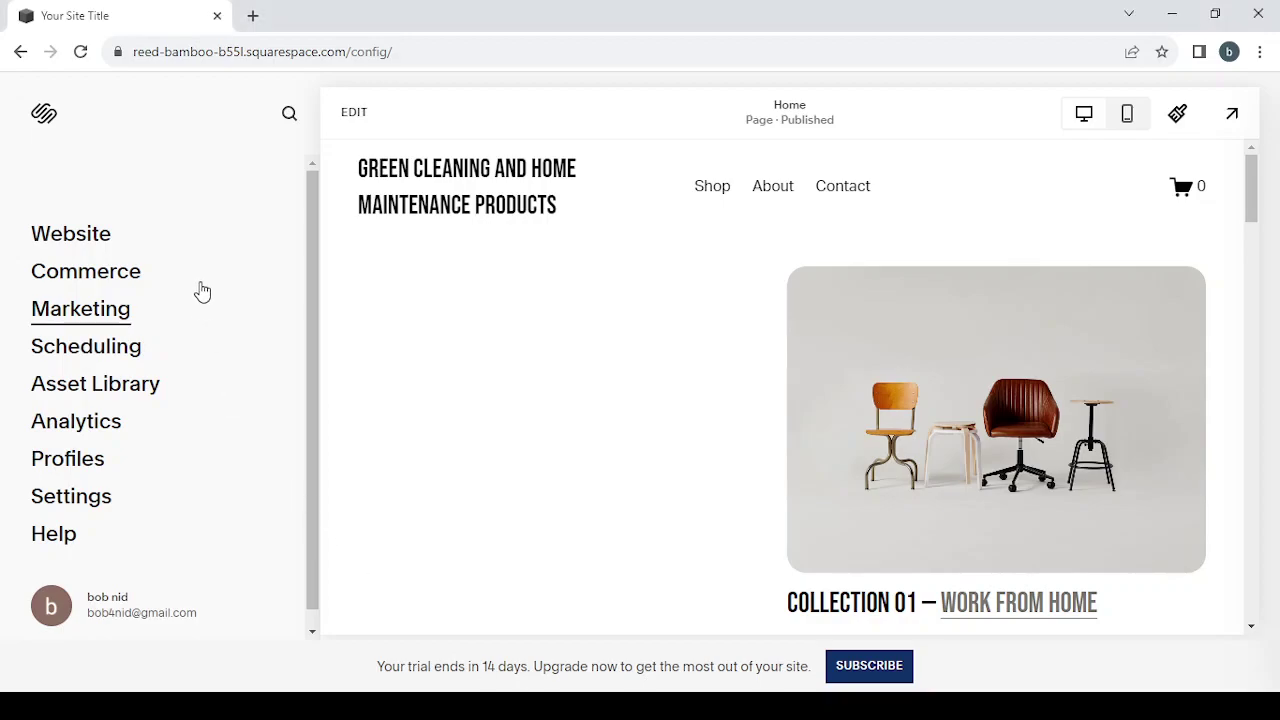
Review the site's Website pages, including main navigation, not linked pages and utilities, and return to the home menu
click(71, 246)
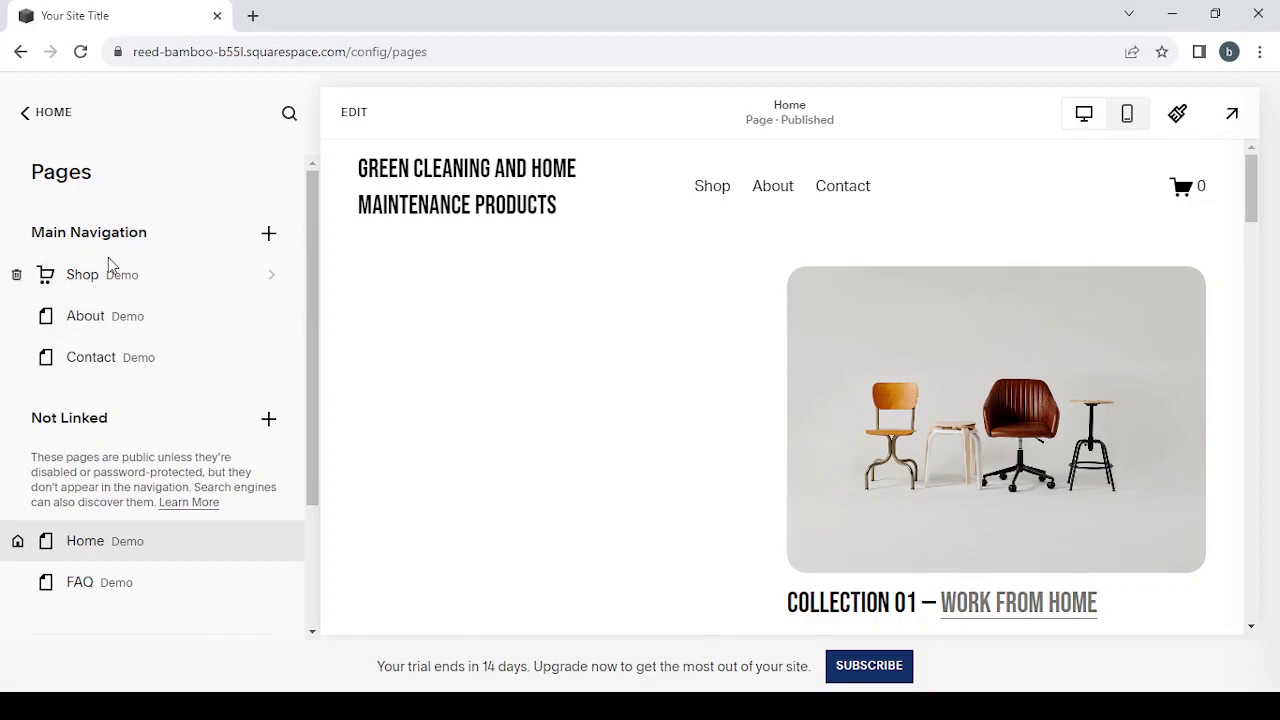
scroll(180, 324, down, 2)
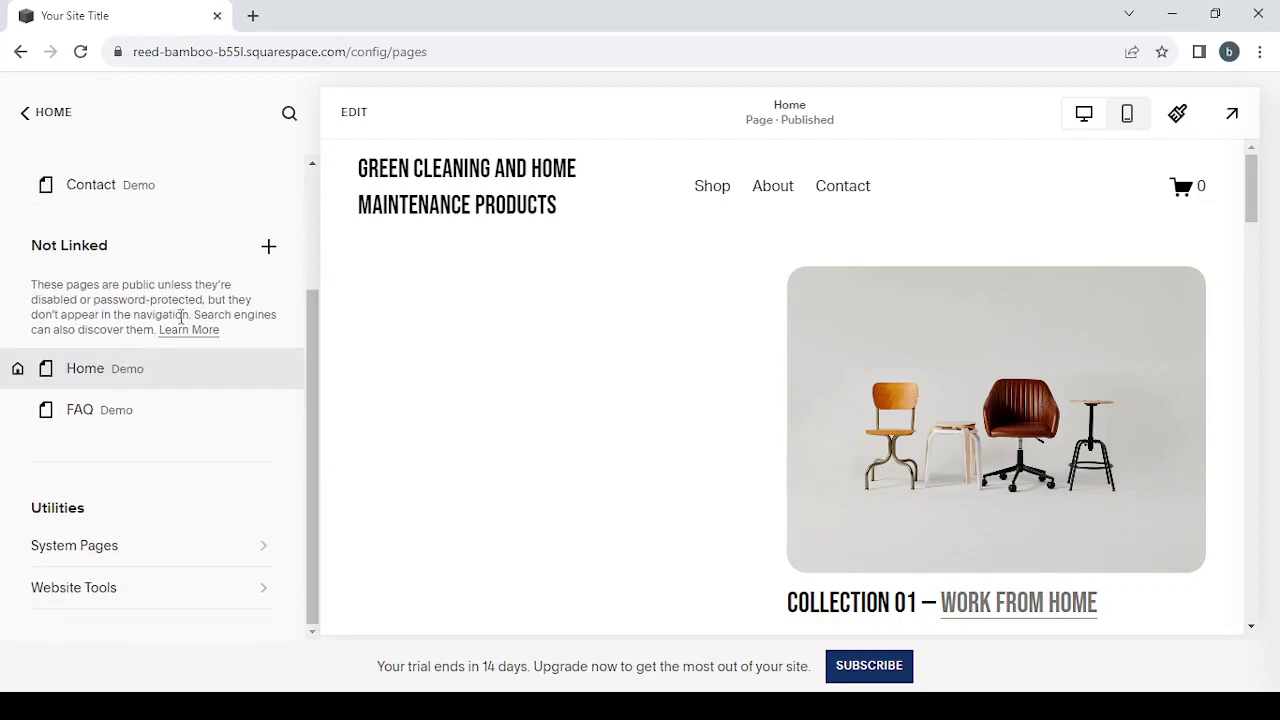
scroll(180, 324, up, 2)
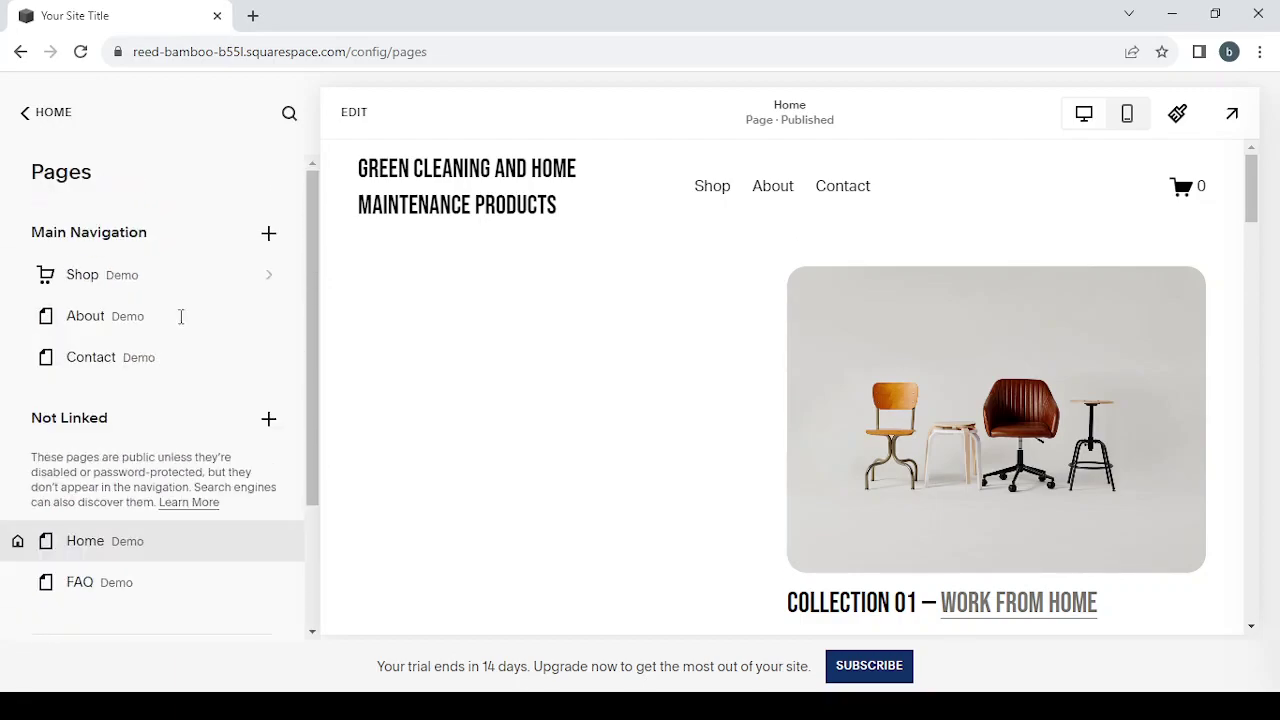
click(26, 115)
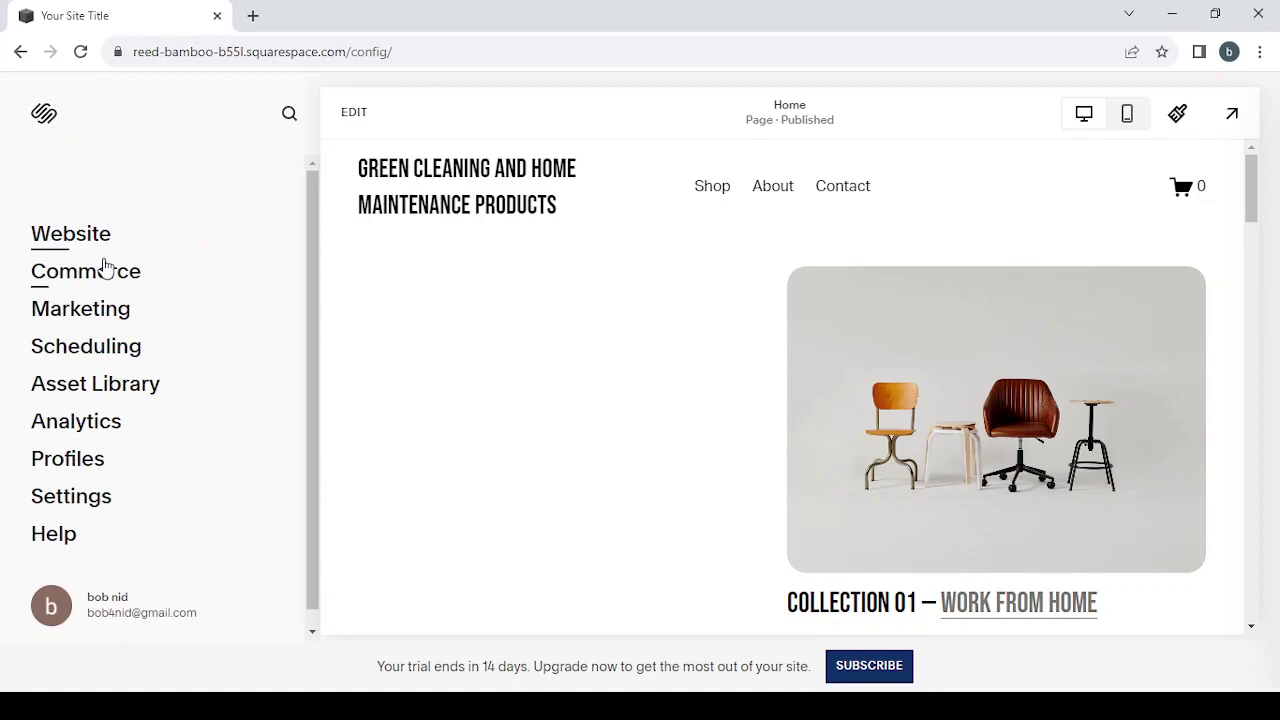
Review the Commerce and Marketing sections of the site dashboard and return to the home menu
click(100, 283)
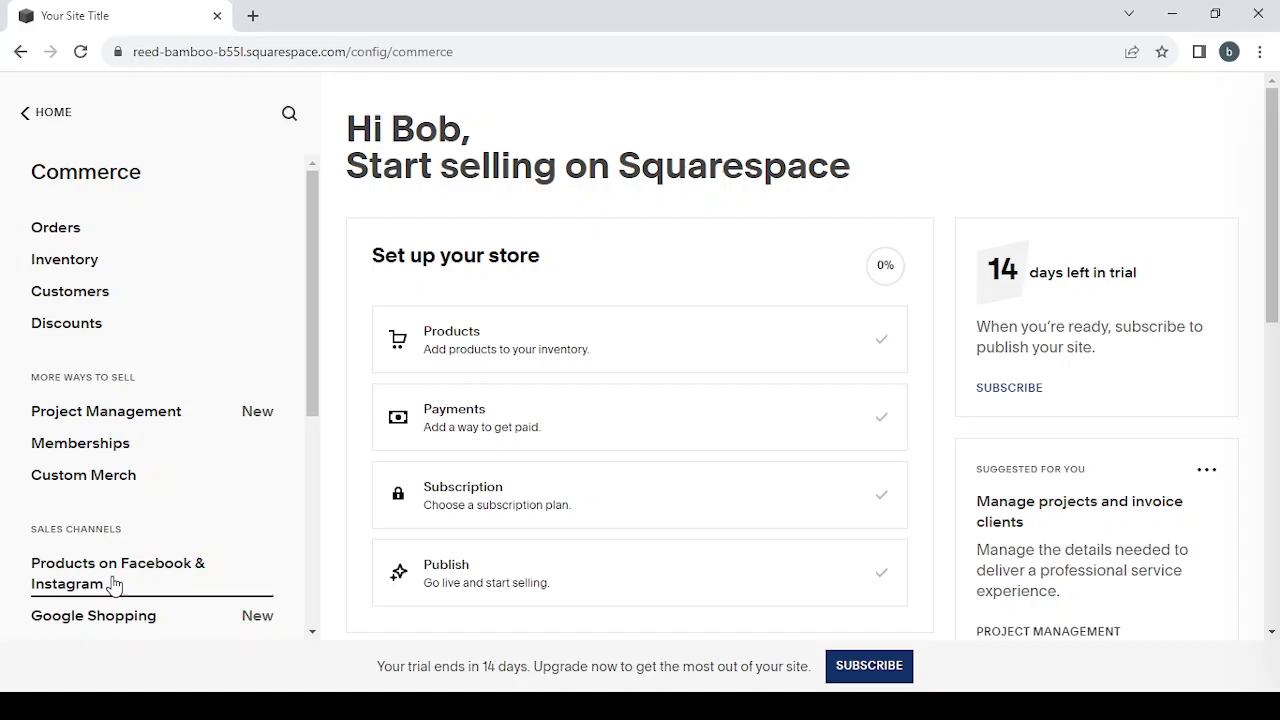
click(48, 114)
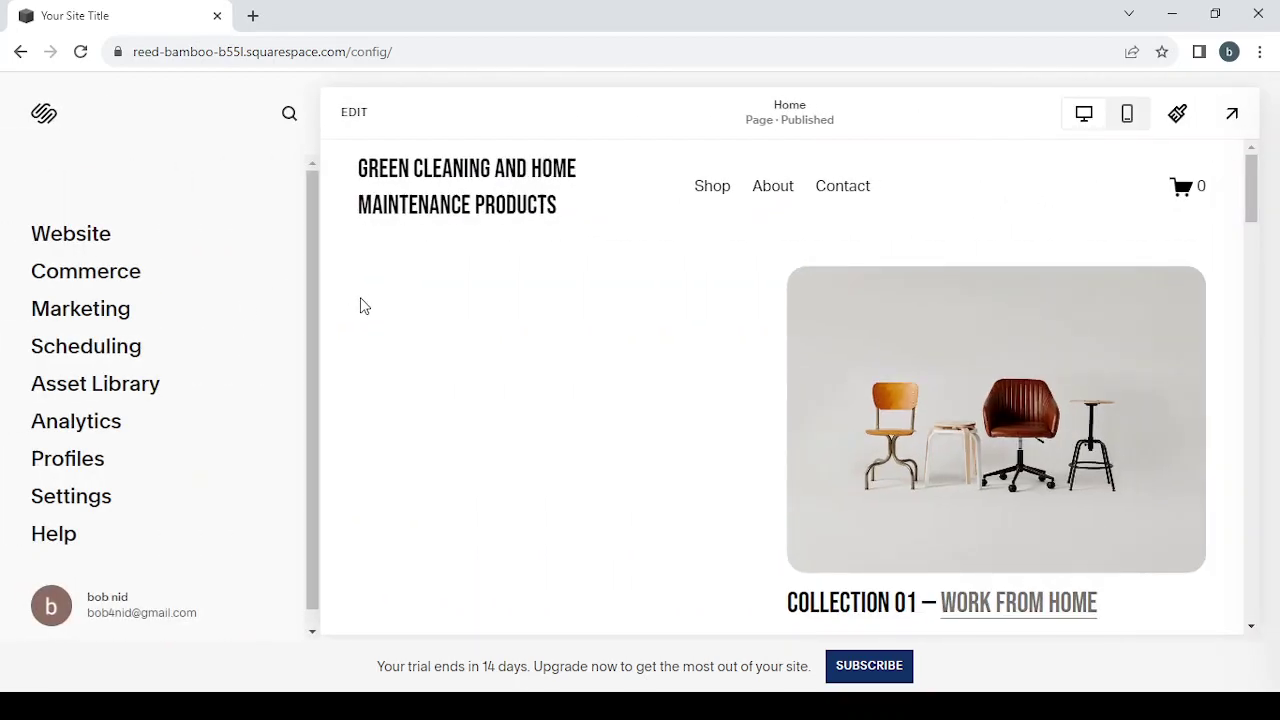
click(84, 318)
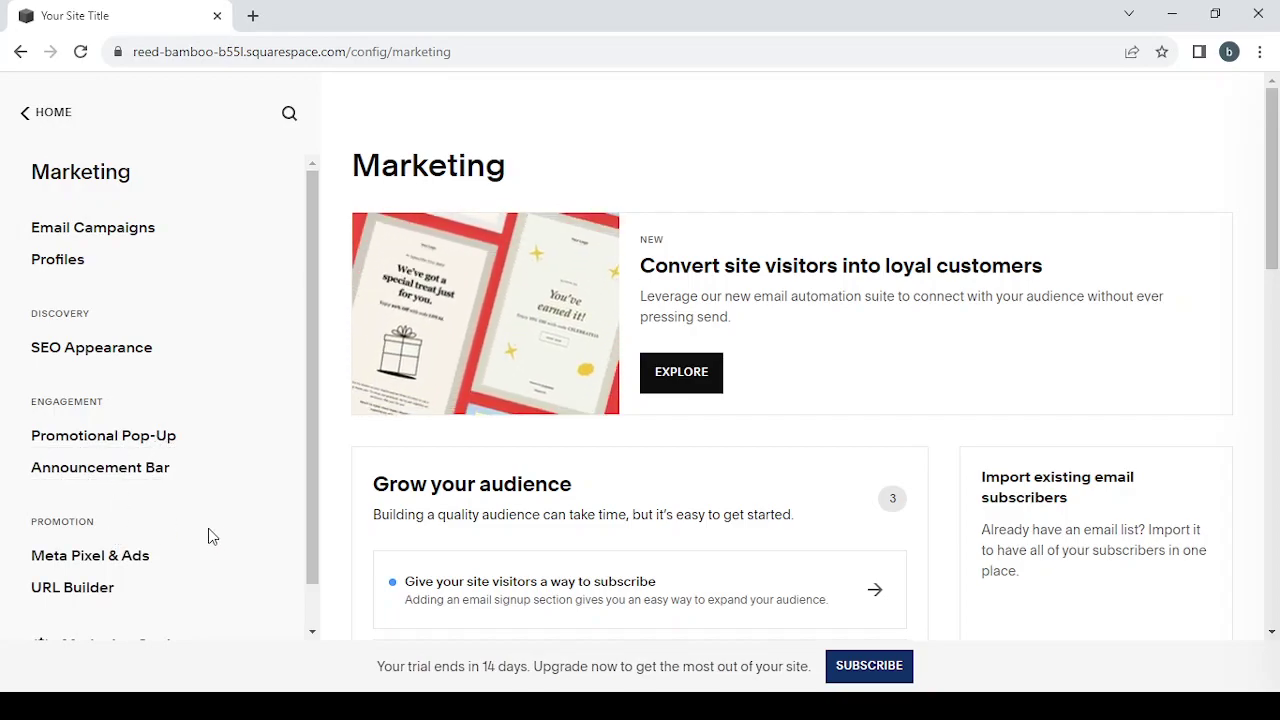
click(49, 113)
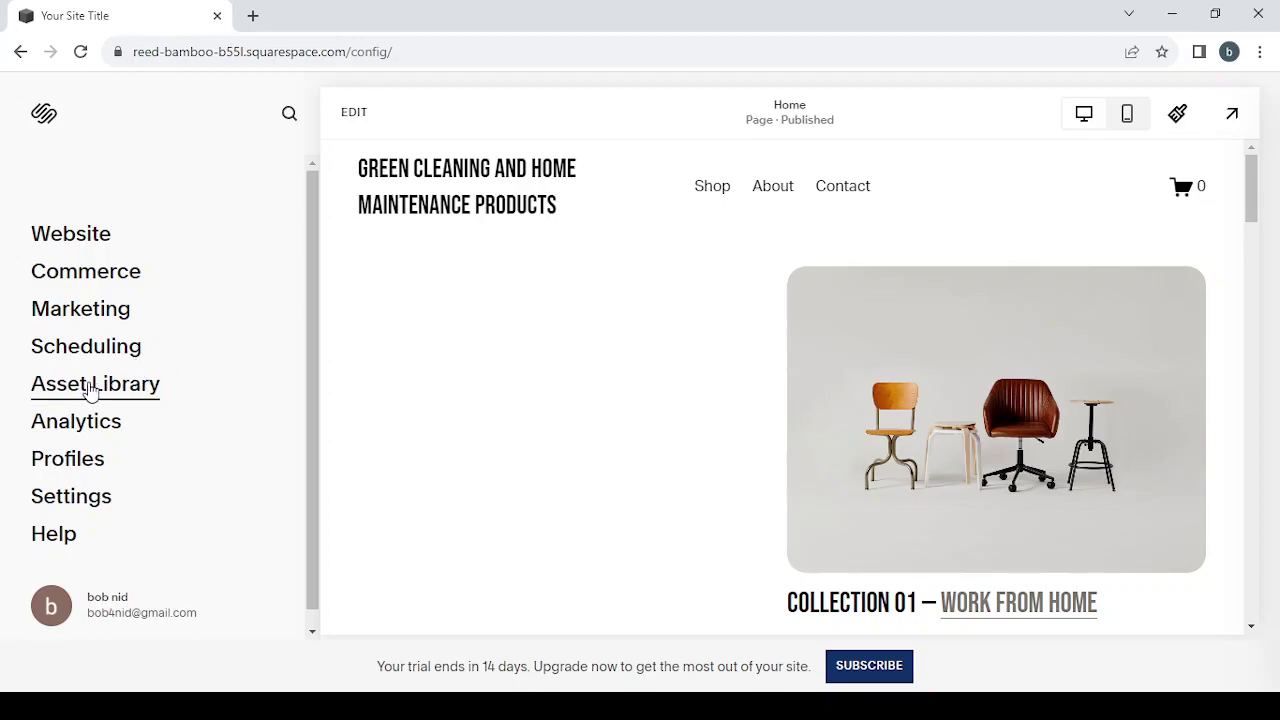
View the site's Asset Library and open the Analytics section to examine the sales overview
click(90, 386)
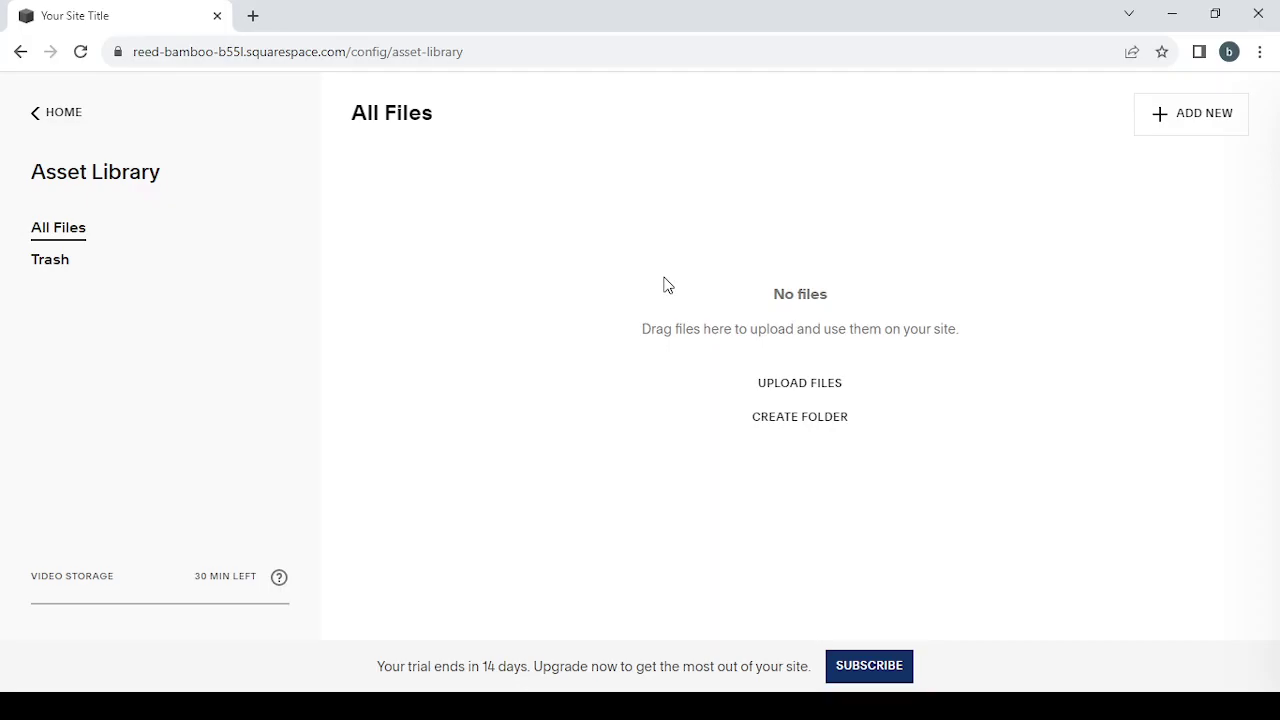
click(45, 115)
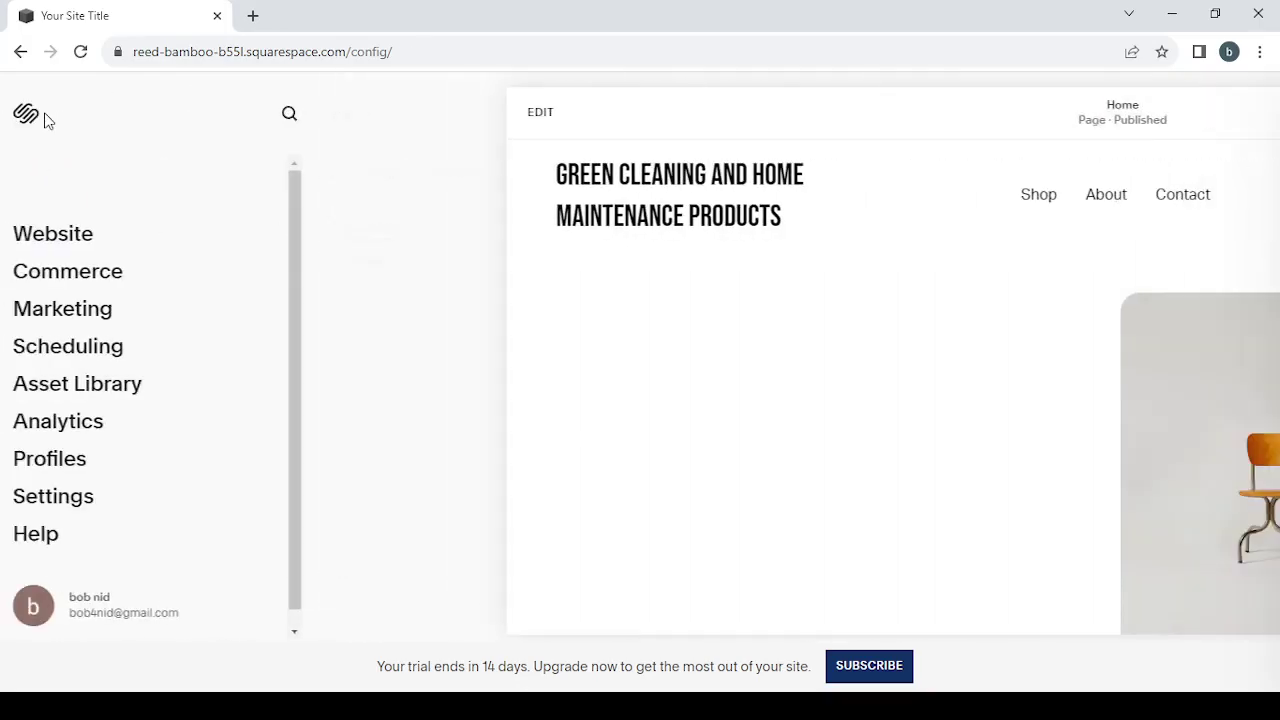
click(85, 428)
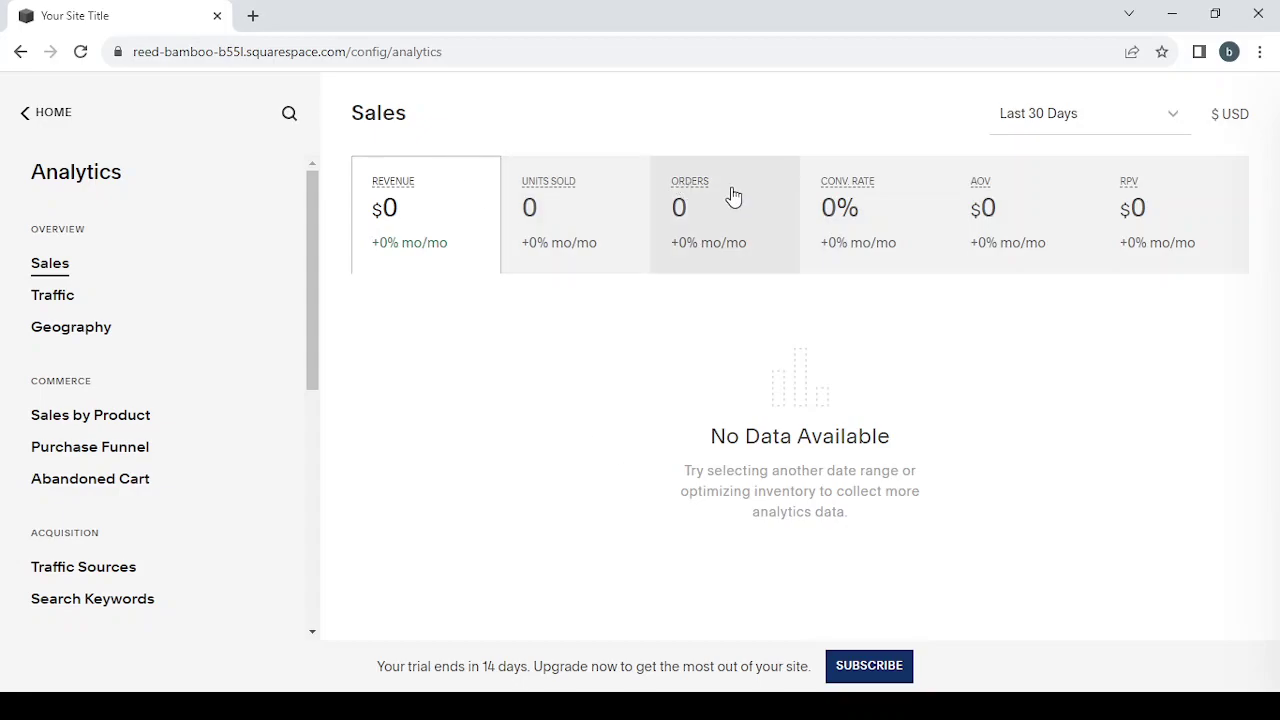
Leave Analytics, open the site's Settings and review the website, commerce and marketing options
click(44, 118)
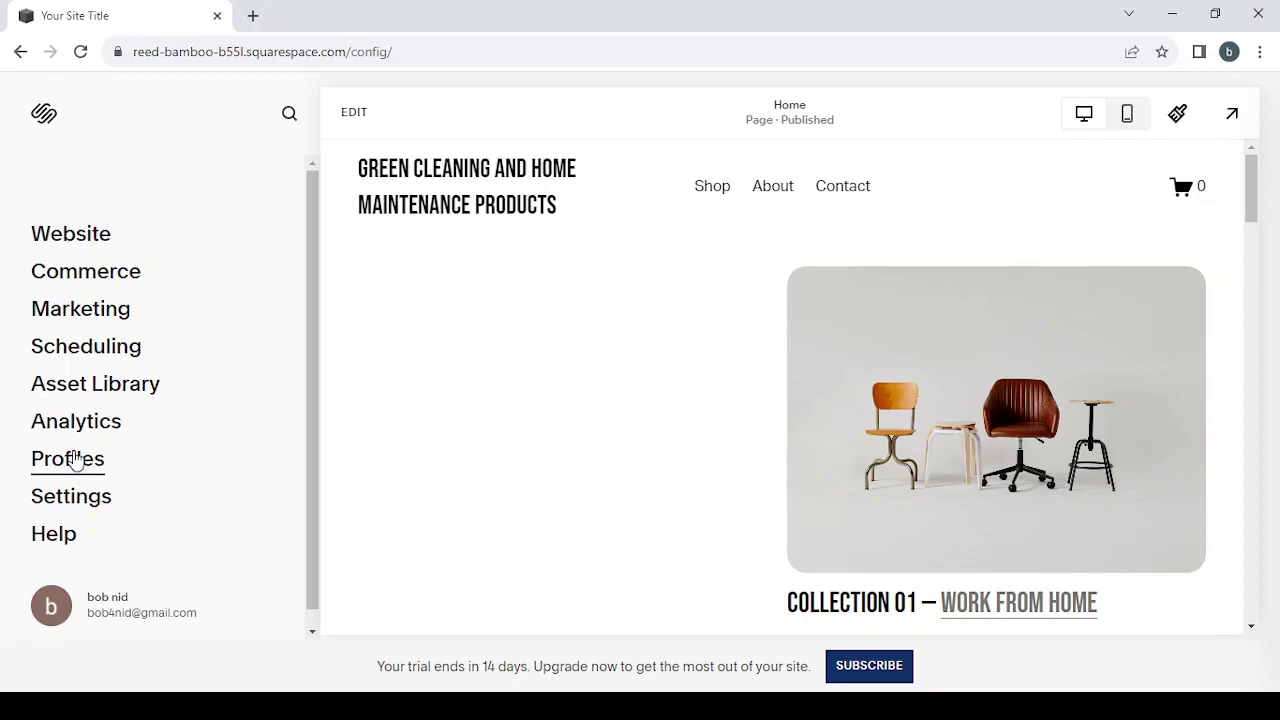
click(63, 513)
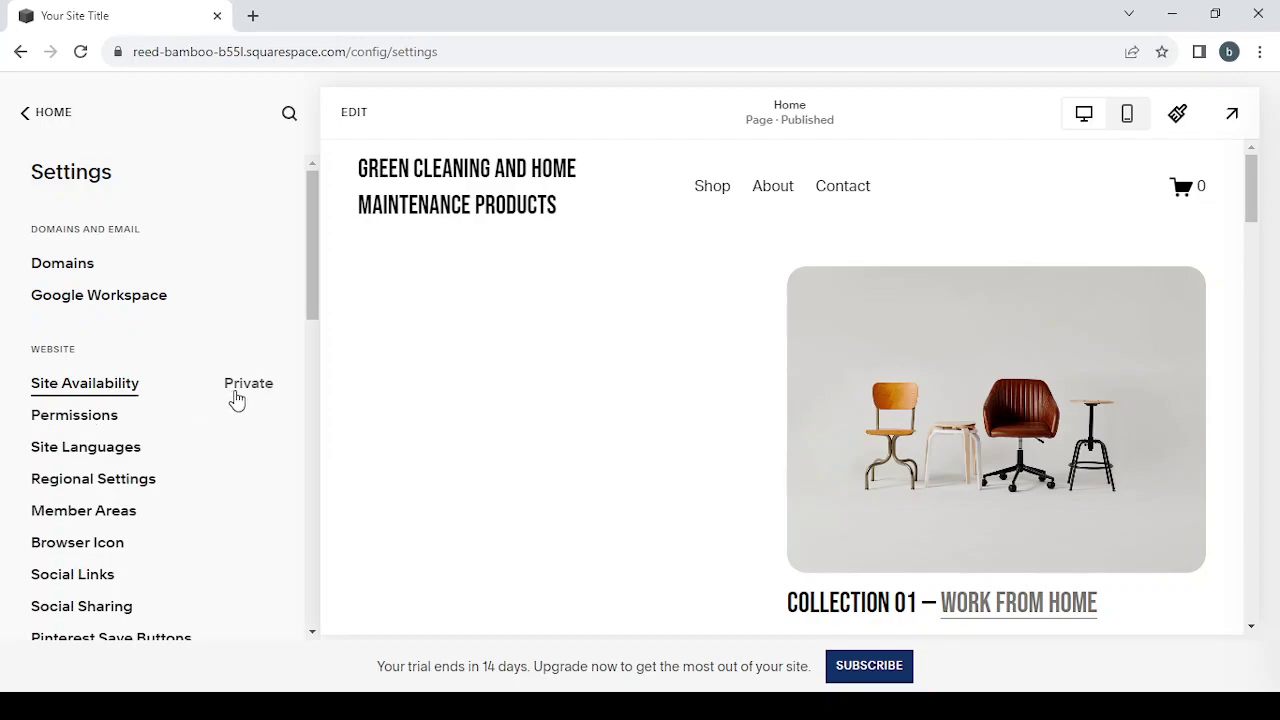
scroll(236, 398, down, 2)
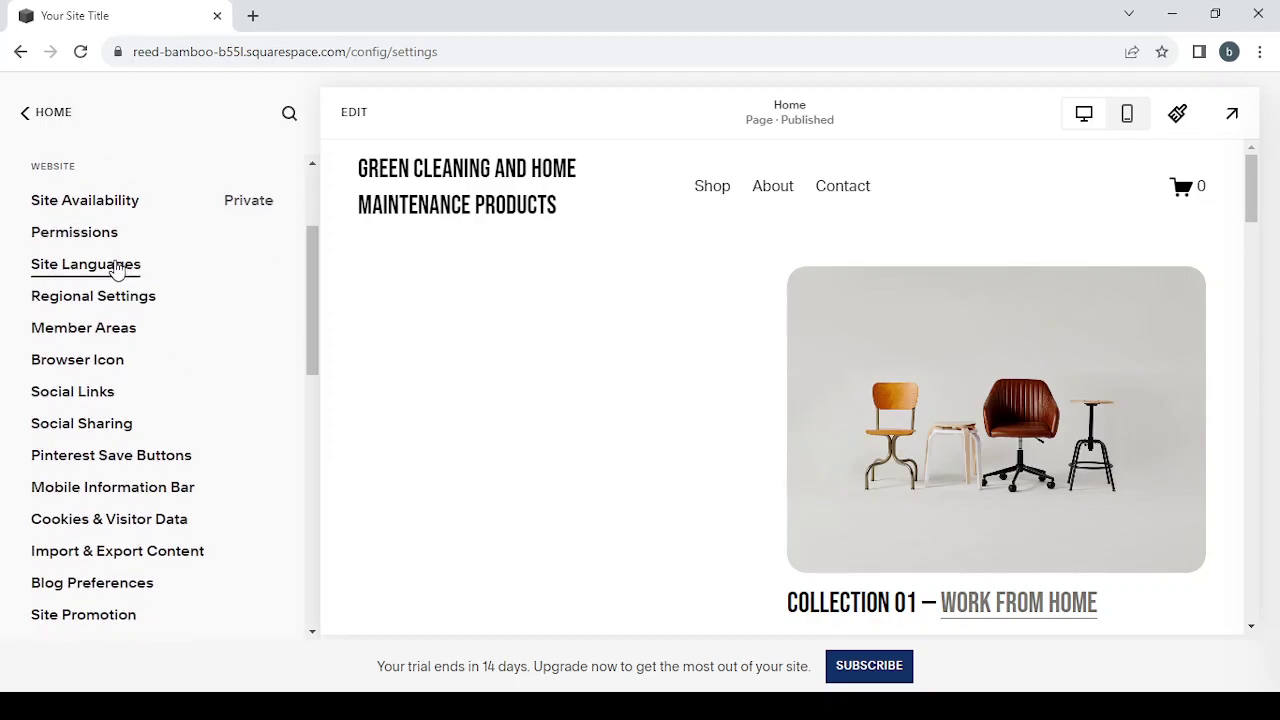
scroll(287, 308, down, 2)
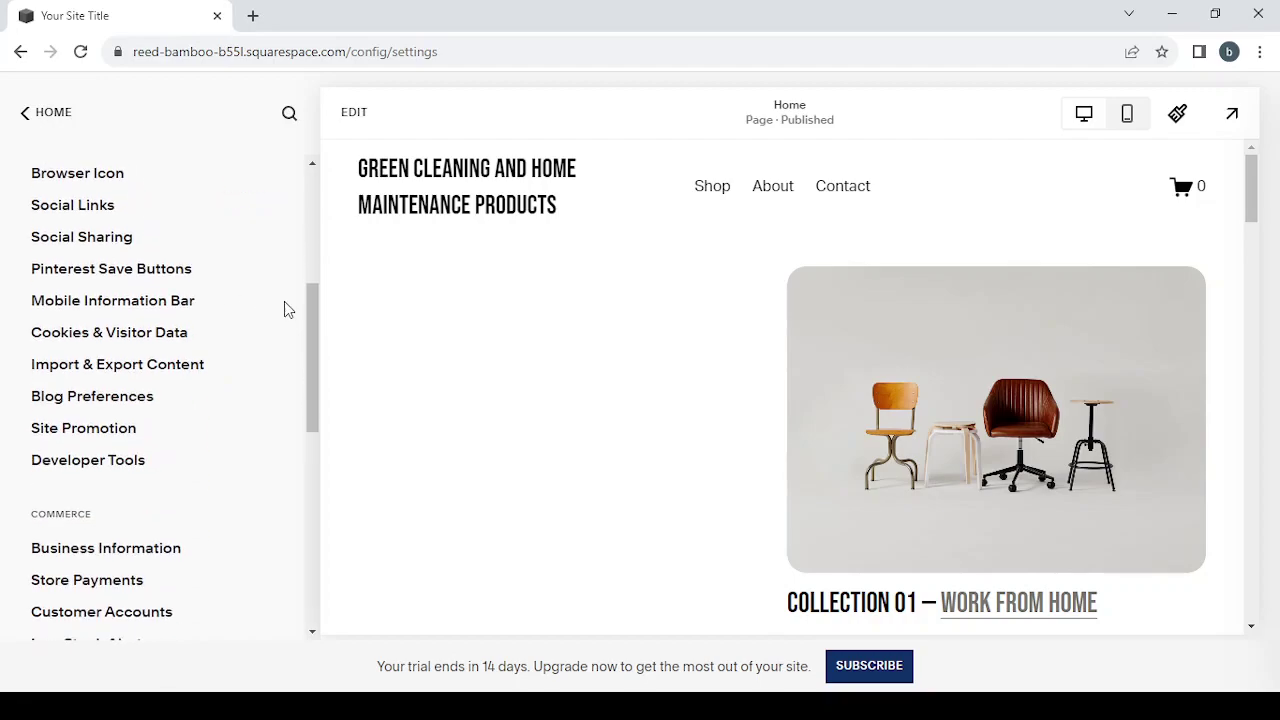
scroll(285, 308, up, 1)
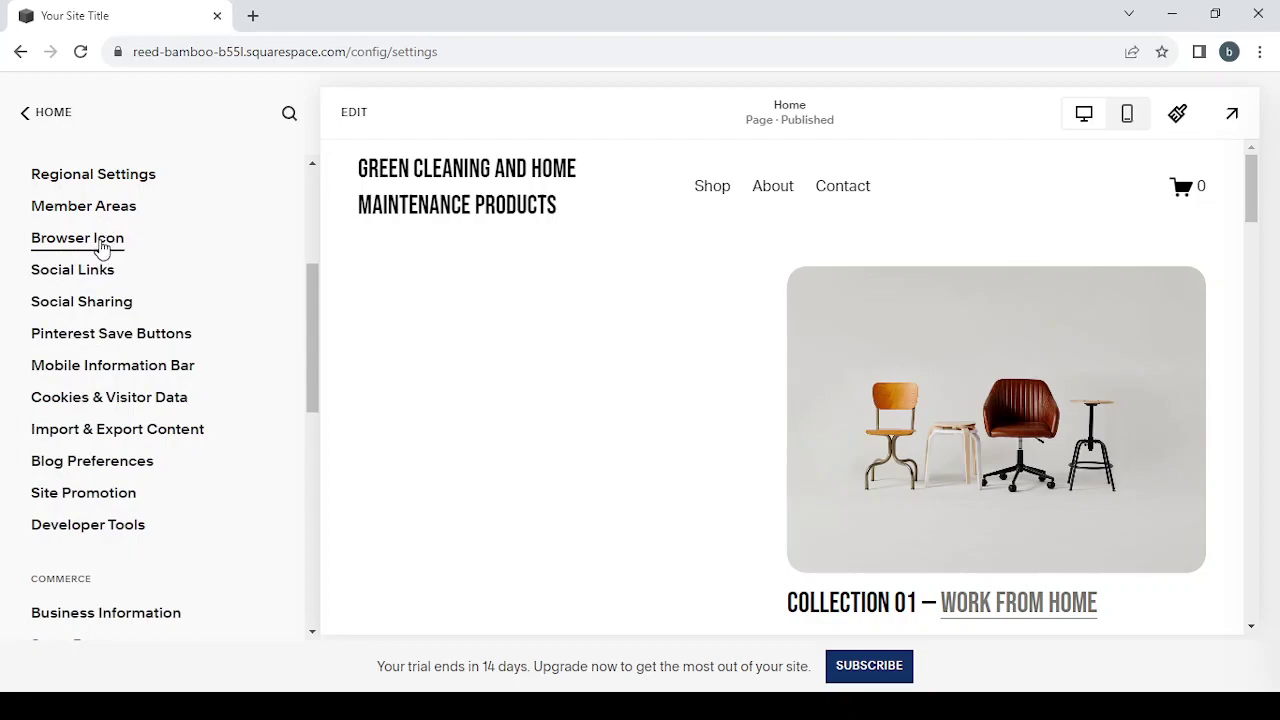
scroll(205, 287, down, 3)
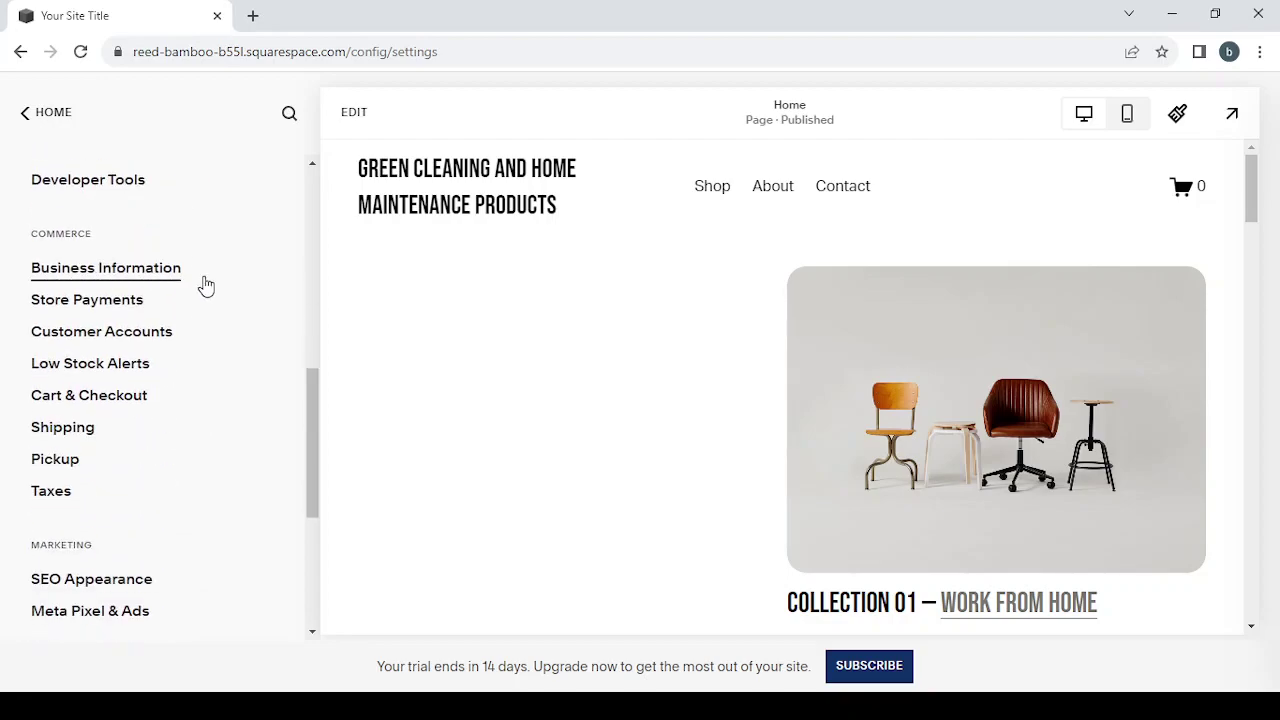
scroll(203, 283, down, 1)
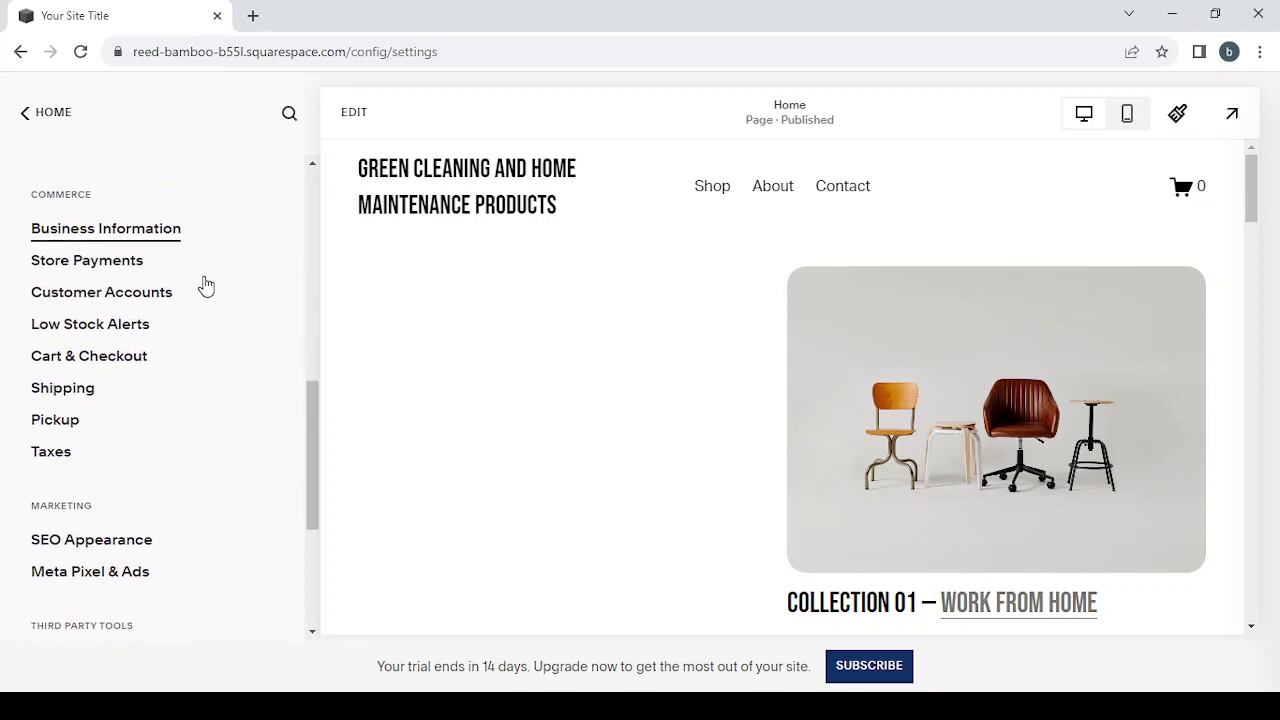
Review the payment processors and store currency setting under Store Payments, and return to the home menu
click(106, 258)
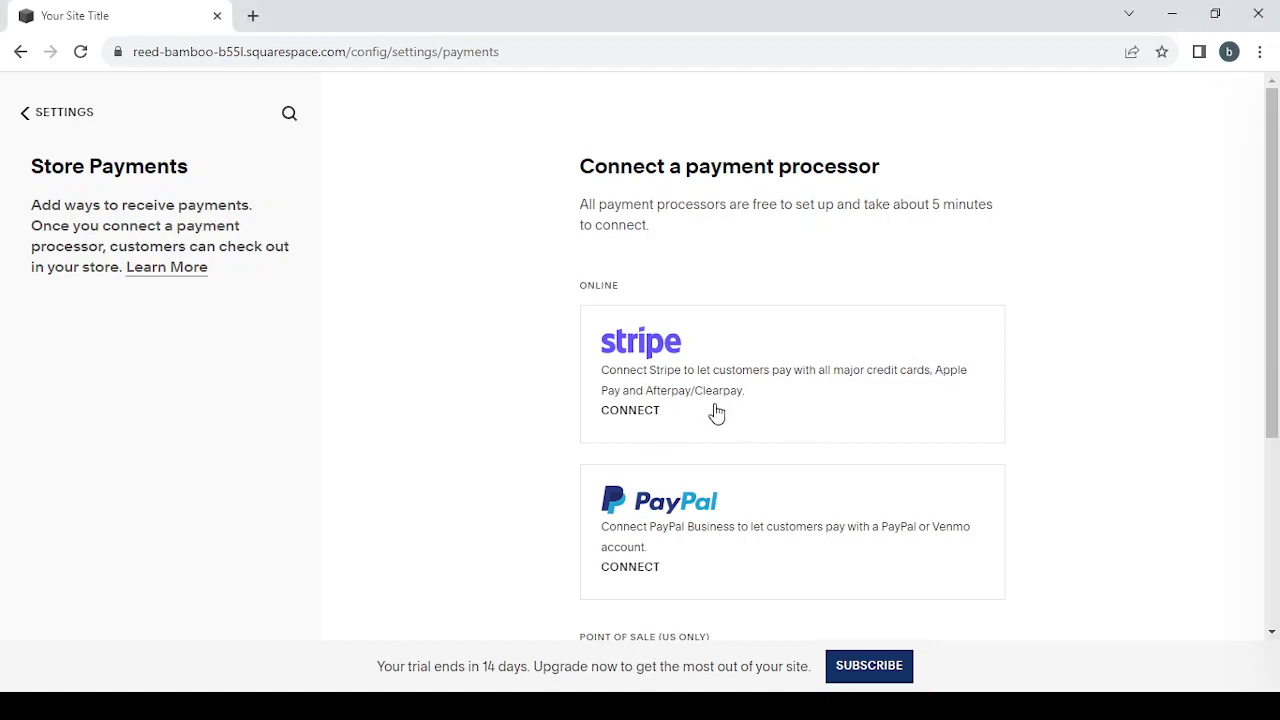
scroll(806, 459, down, 2)
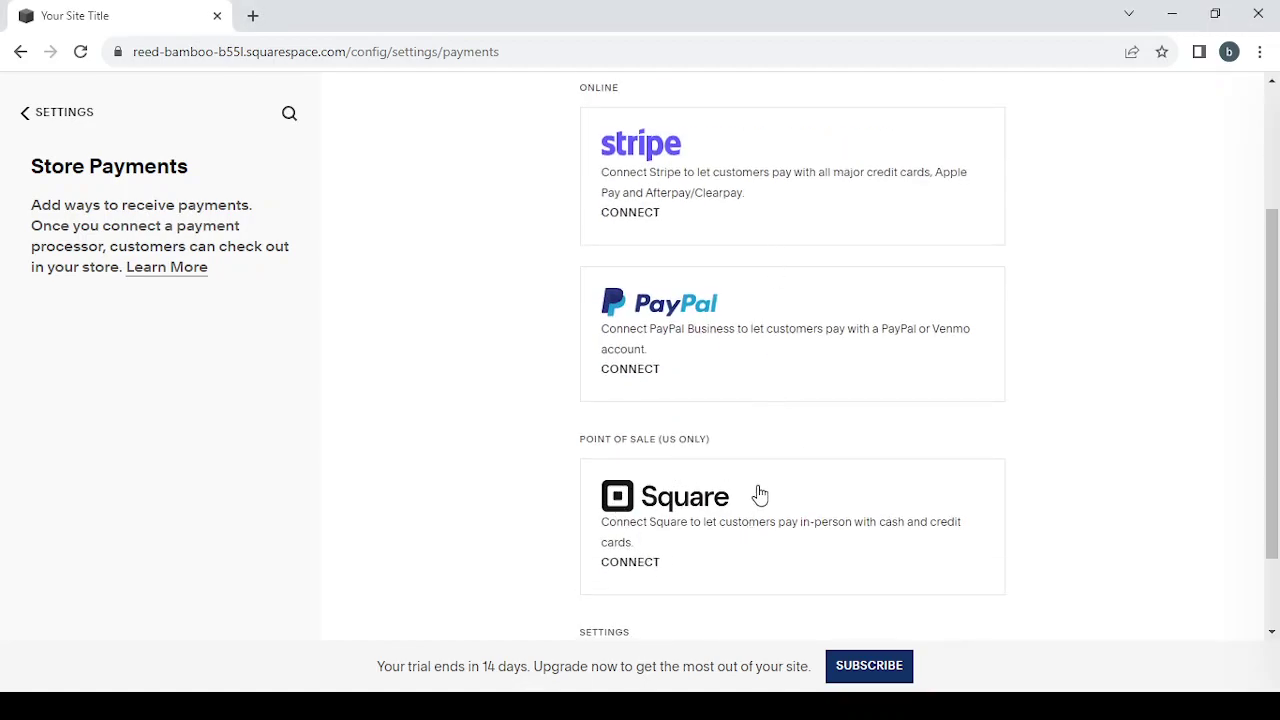
scroll(759, 494, down, 1)
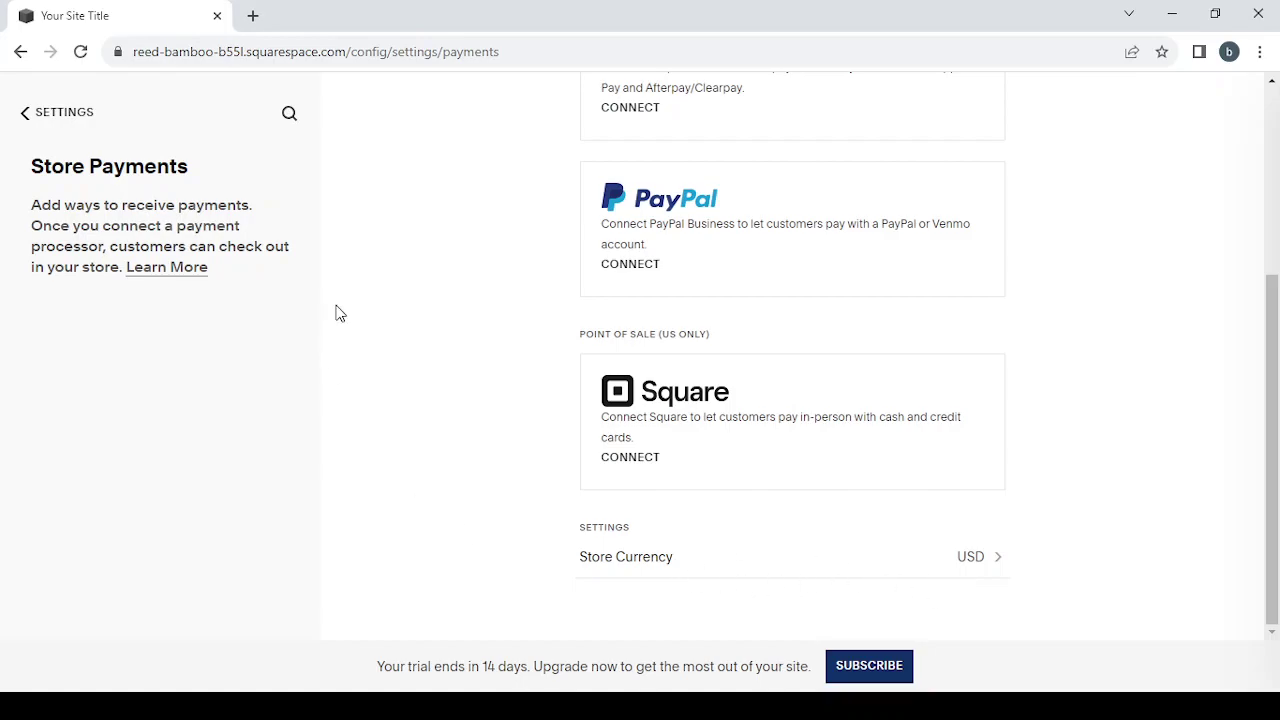
click(37, 115)
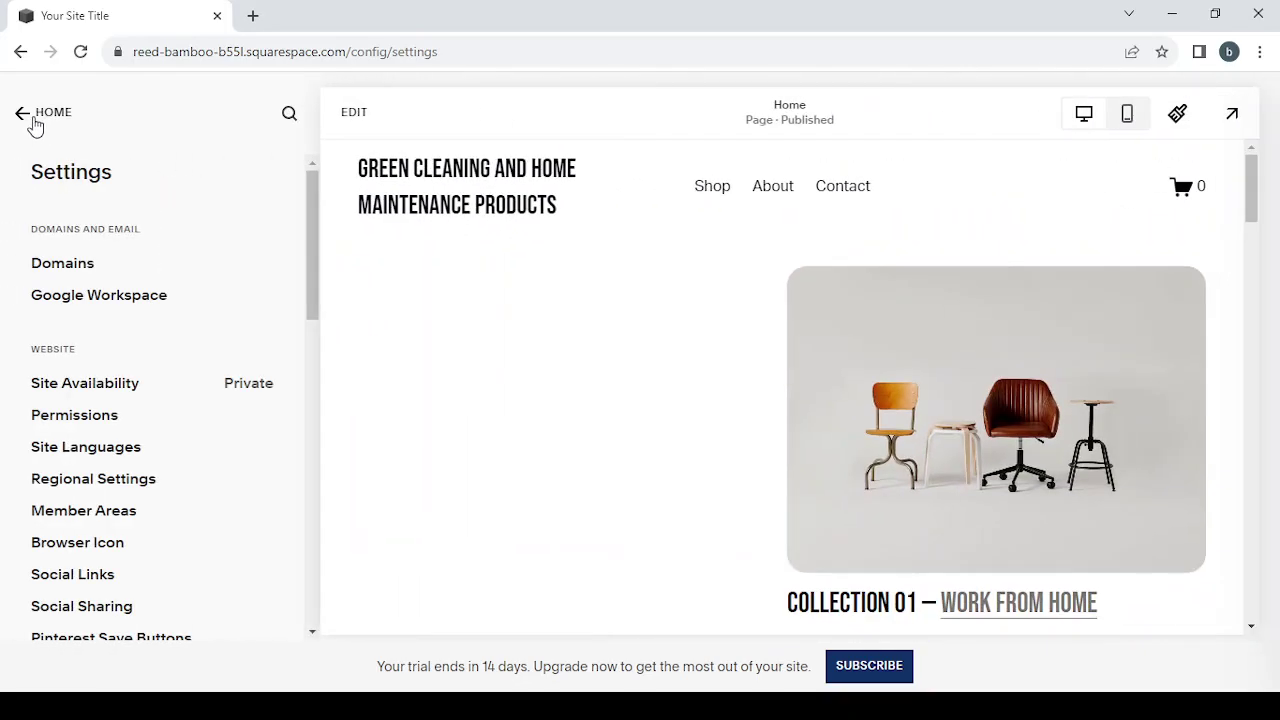
click(35, 118)
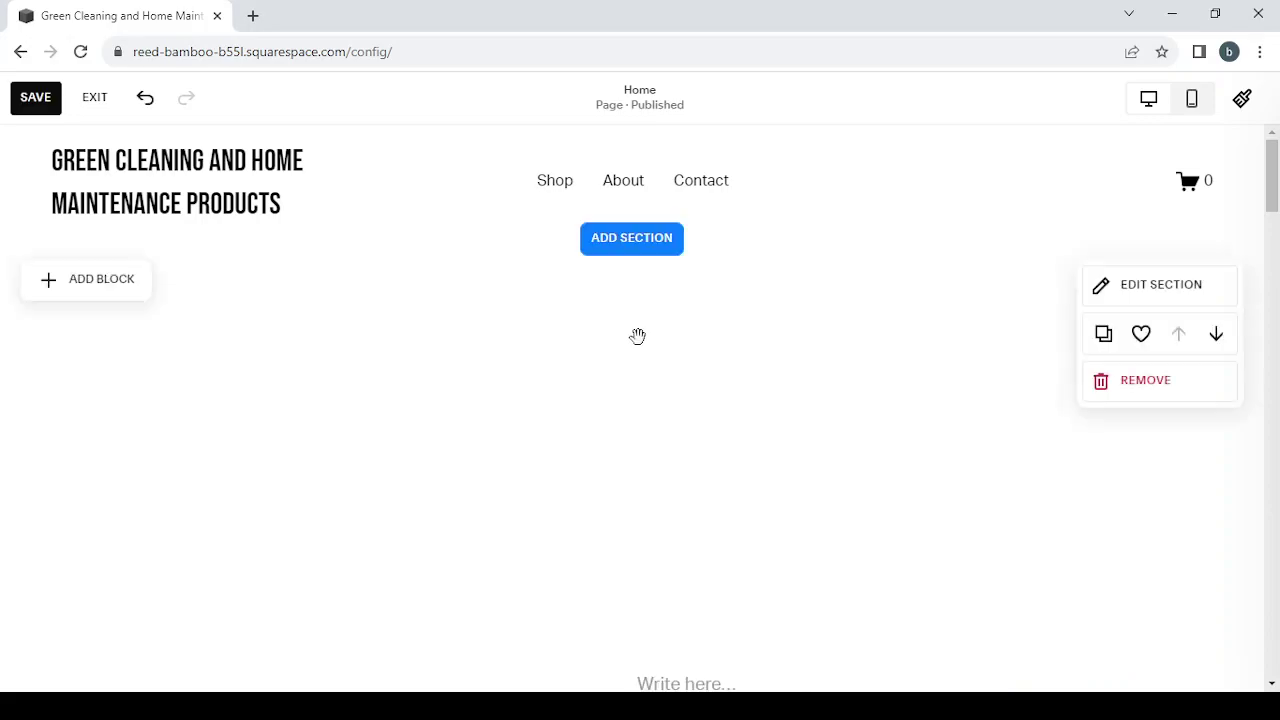
Examine the home page in edit mode, including the site header, footer and the editing options of the image gallery section
mouse_move(566, 232)
mouse_move(471, 346)
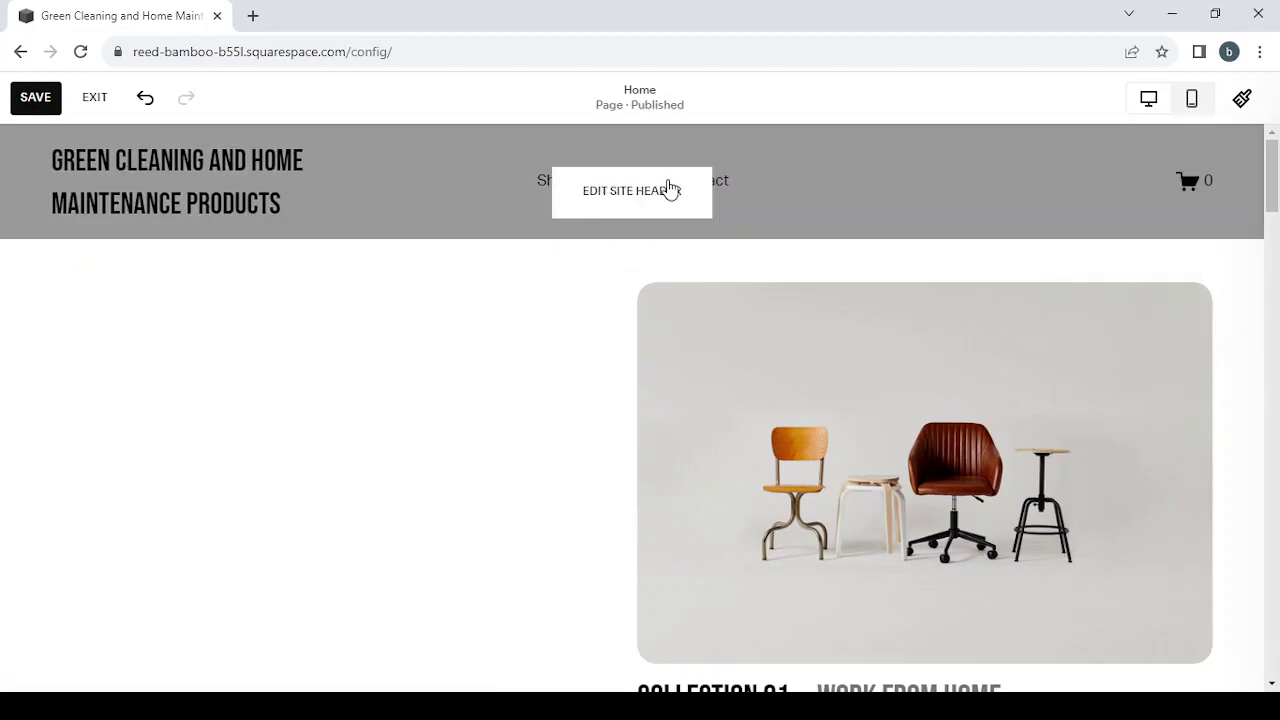
mouse_move(459, 590)
scroll(459, 590, down, 20)
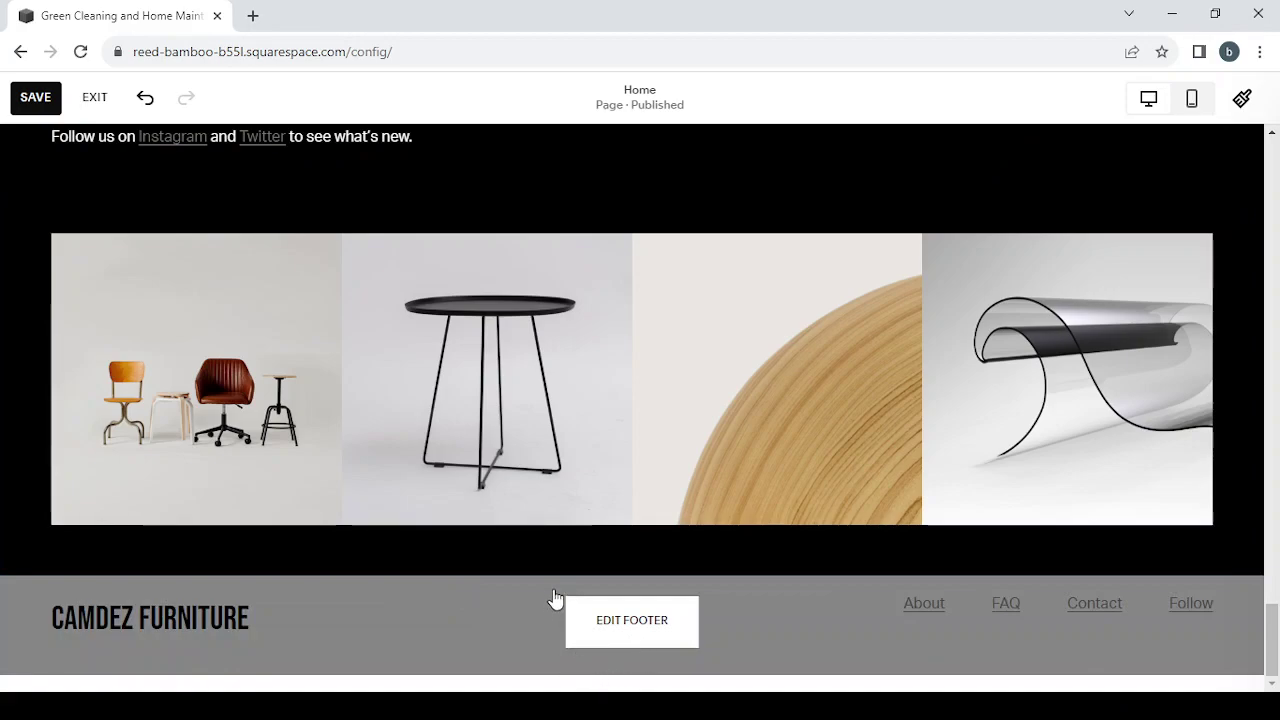
mouse_move(709, 442)
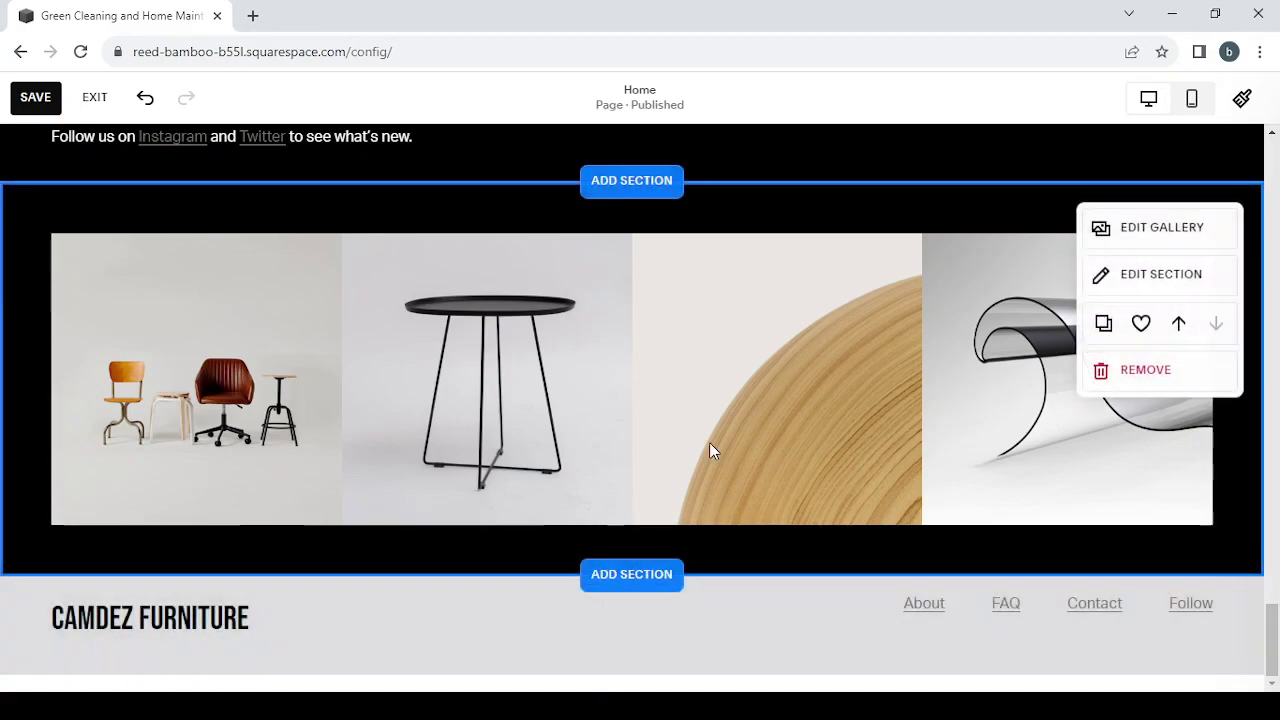
scroll(709, 442, up, 2)
scroll(711, 450, down, 1)
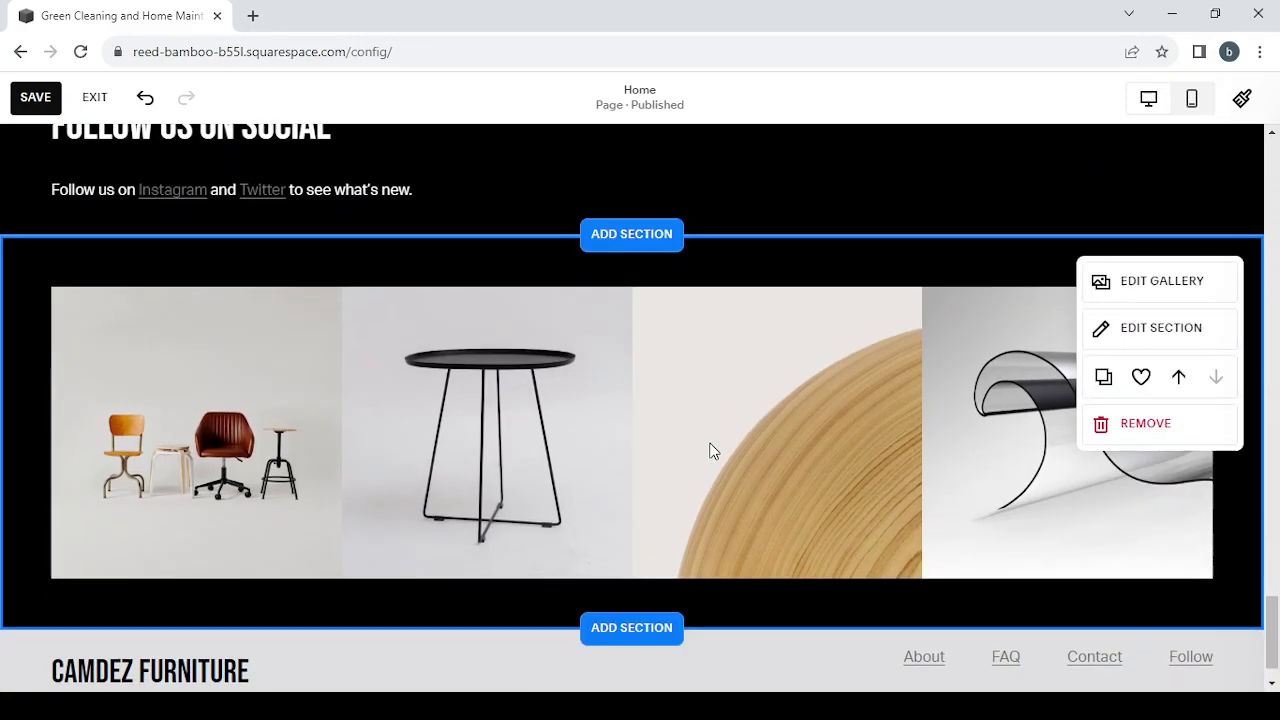
Examine the home page's social, newsletter, Kenmore Chair, Our Story, seating and table sections in the editor
scroll(629, 431, up, 4)
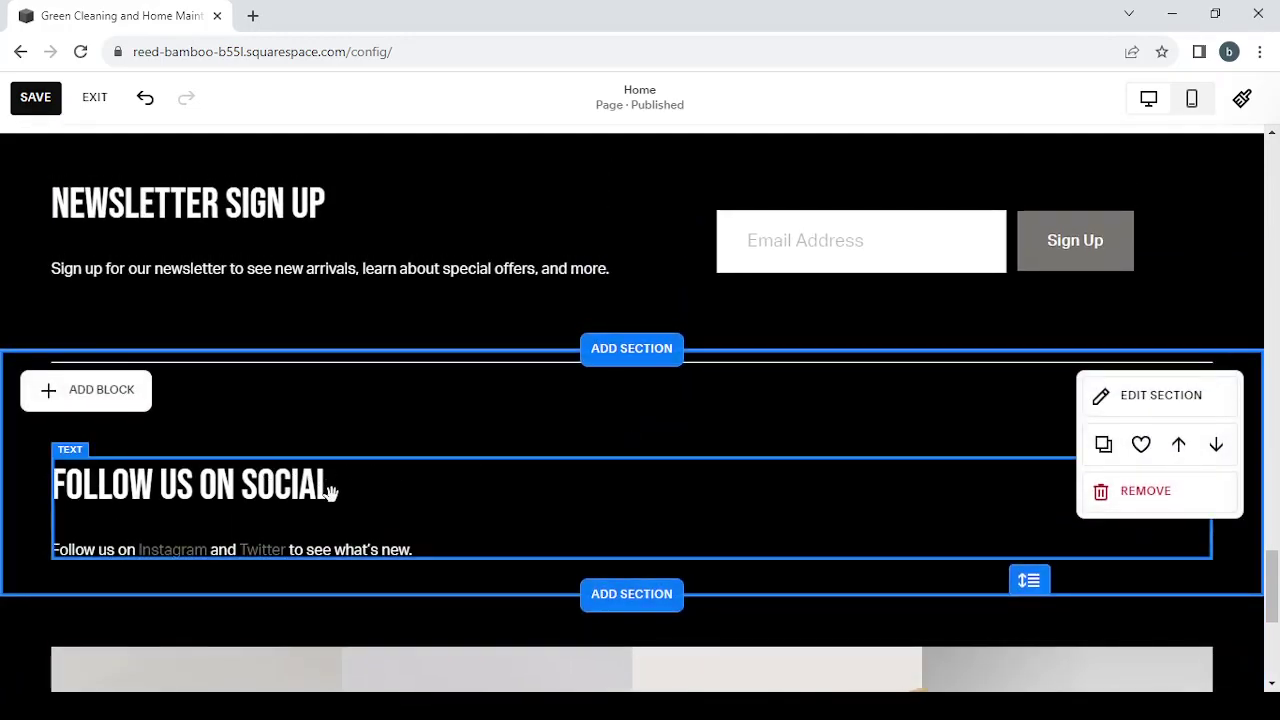
scroll(645, 470, up, 4)
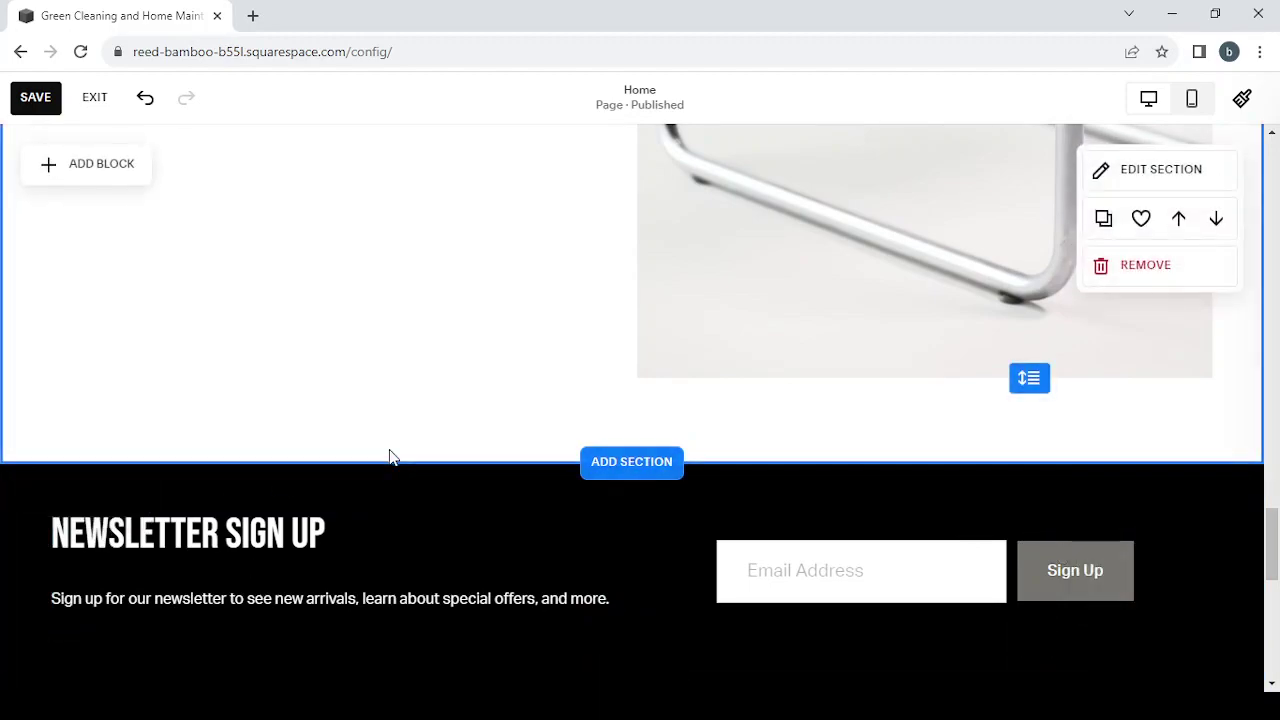
scroll(390, 452, up, 5)
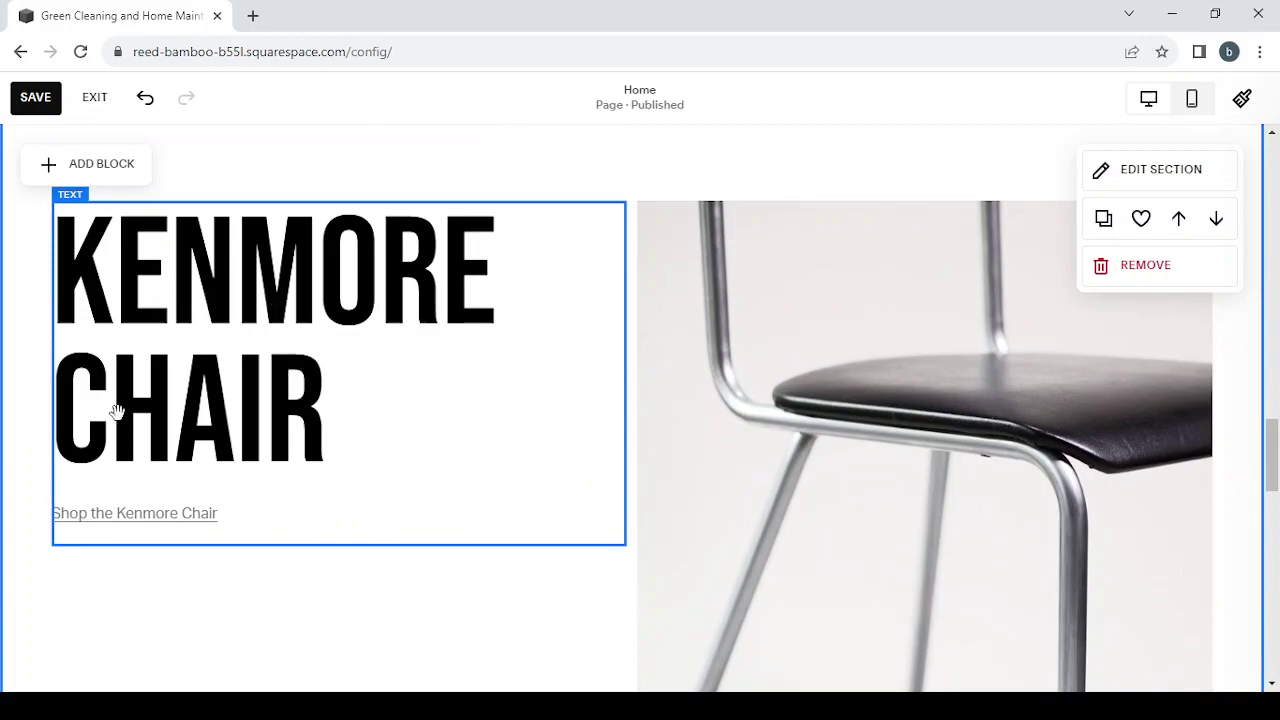
scroll(417, 292, up, 6)
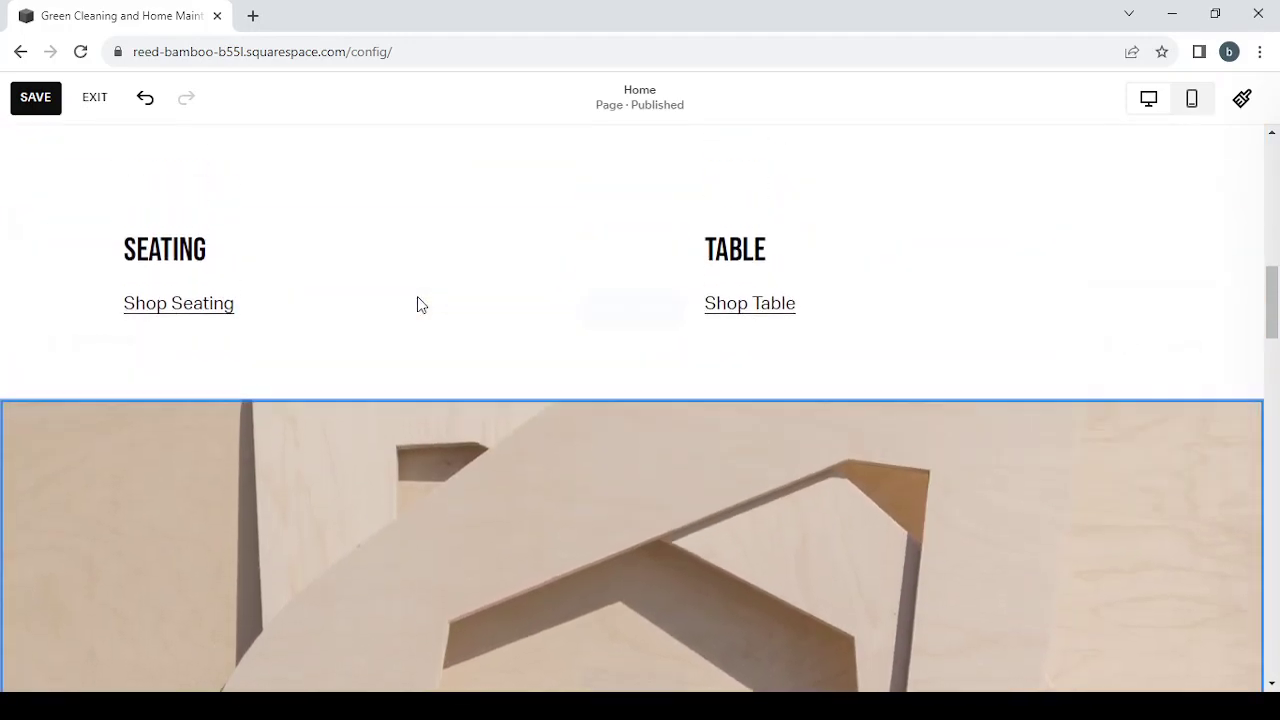
scroll(417, 303, up, 4)
scroll(417, 303, down, 10)
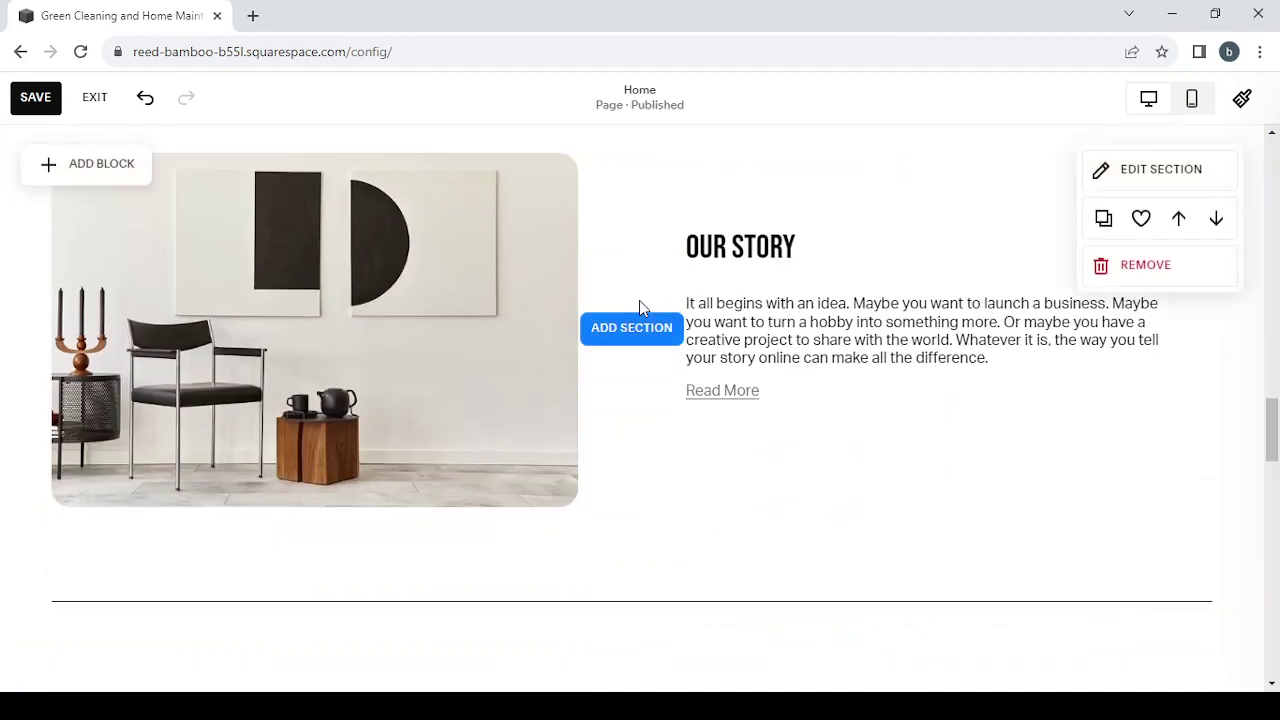
scroll(639, 300, down, 2)
scroll(643, 309, up, 1)
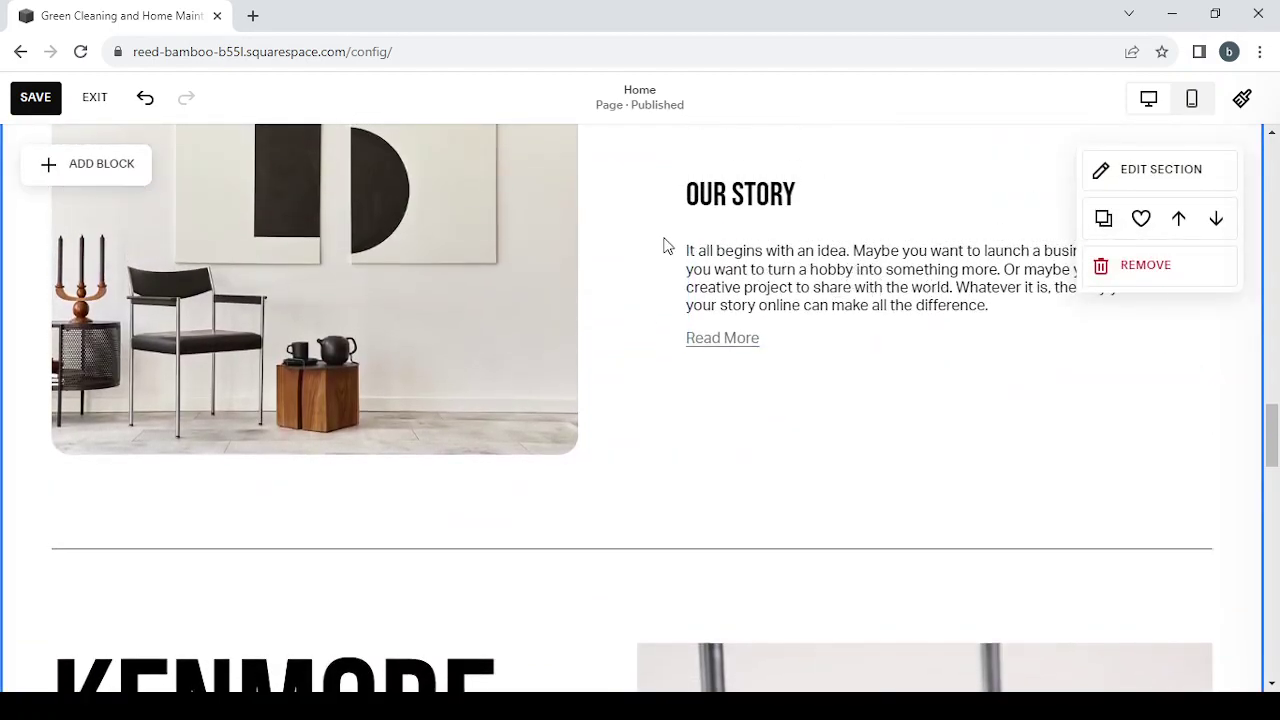
Return to the start of the home page and open the Site Styles settings
scroll(668, 246, up, 15)
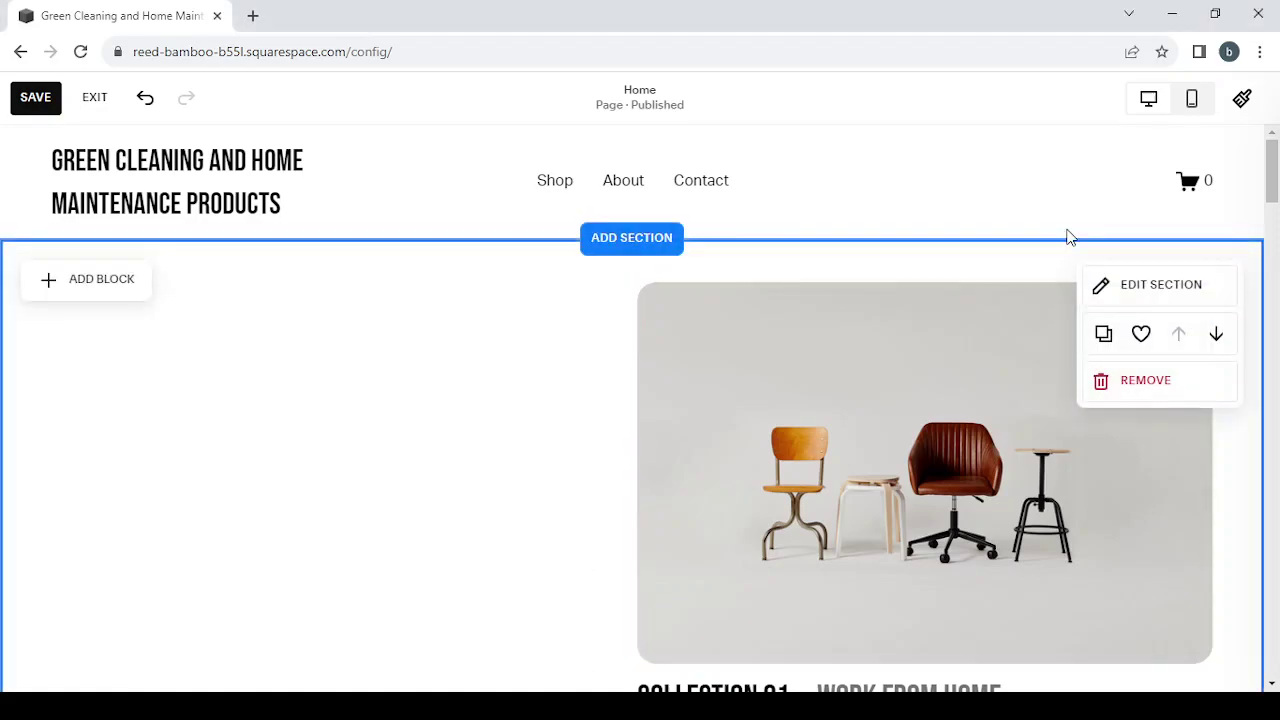
click(1242, 101)
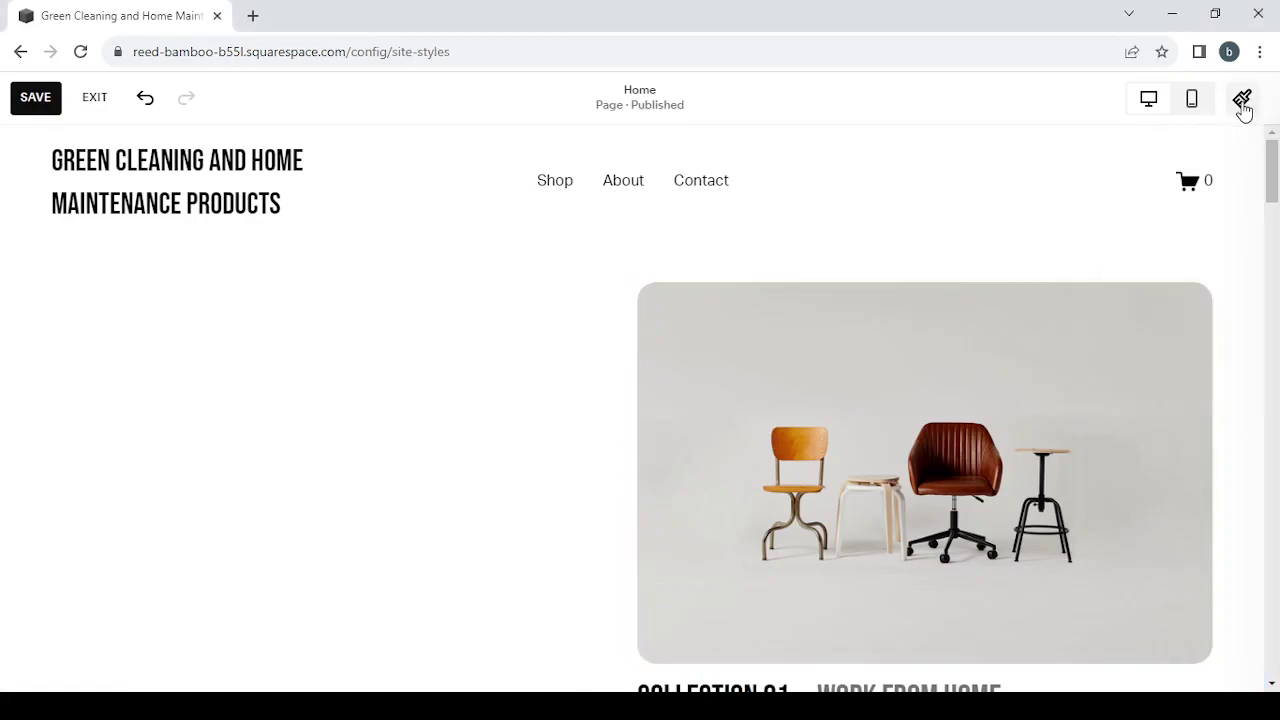